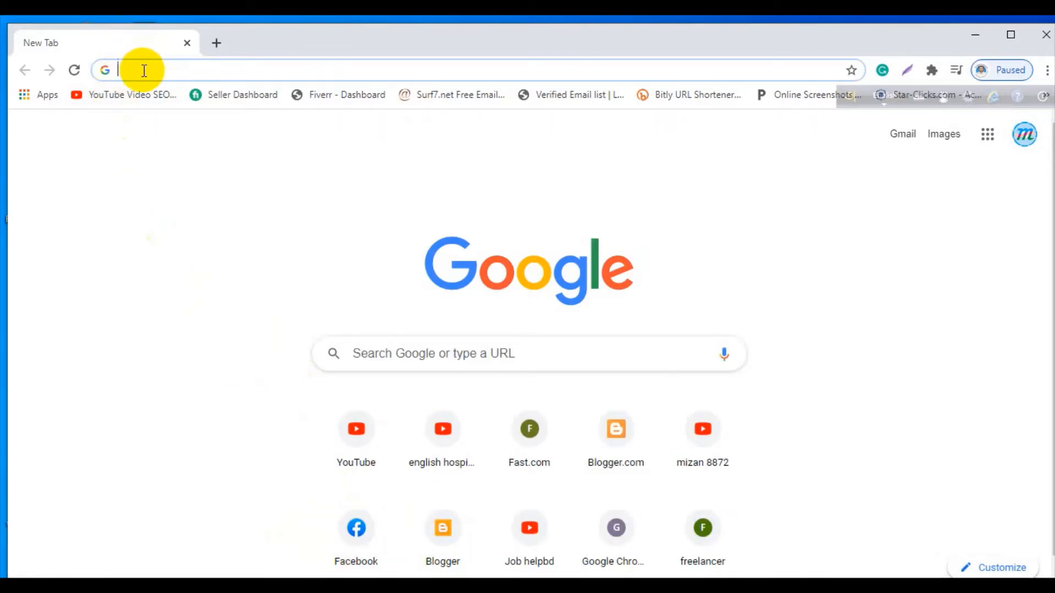
Open the Facebook website at facebook.com
type("face")
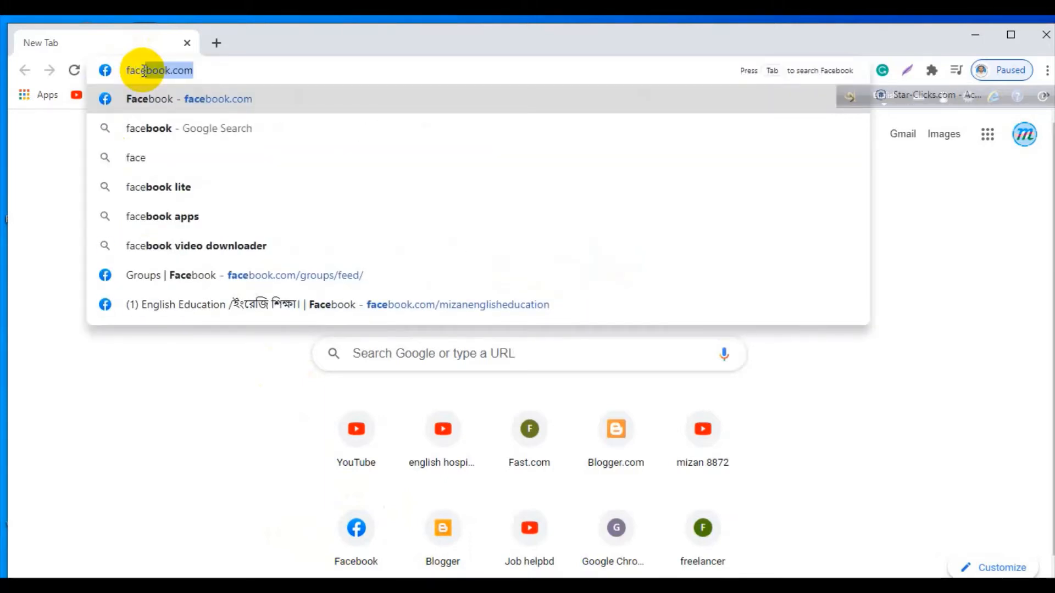
type("b")
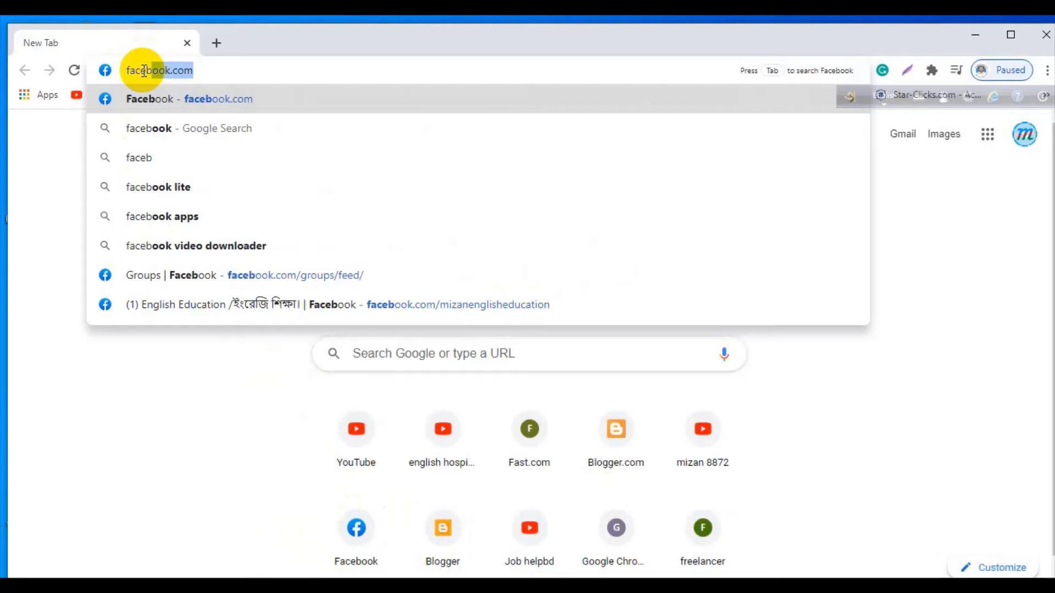
type("ook")
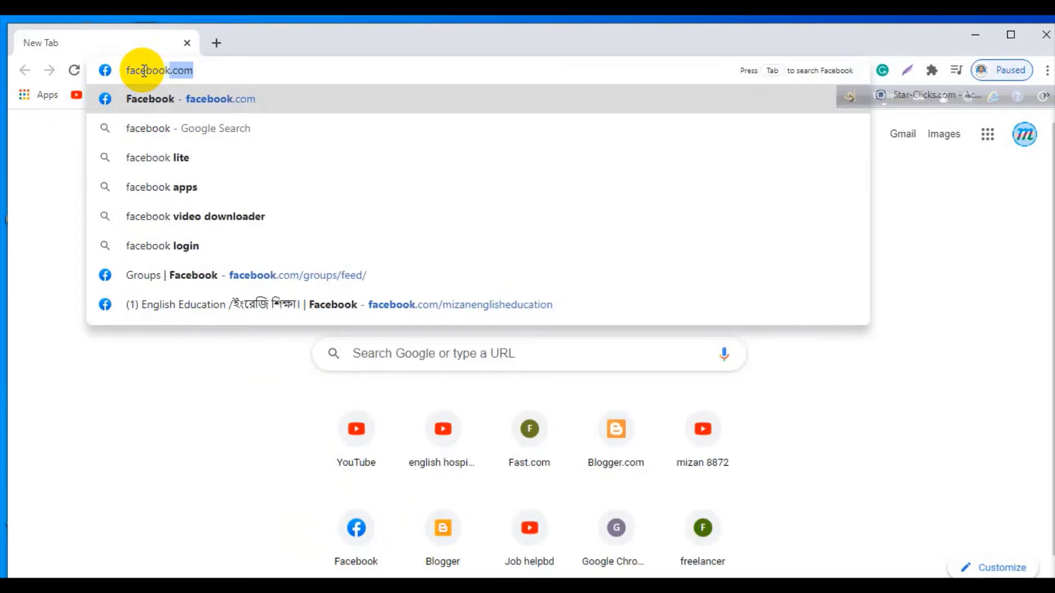
type(".com")
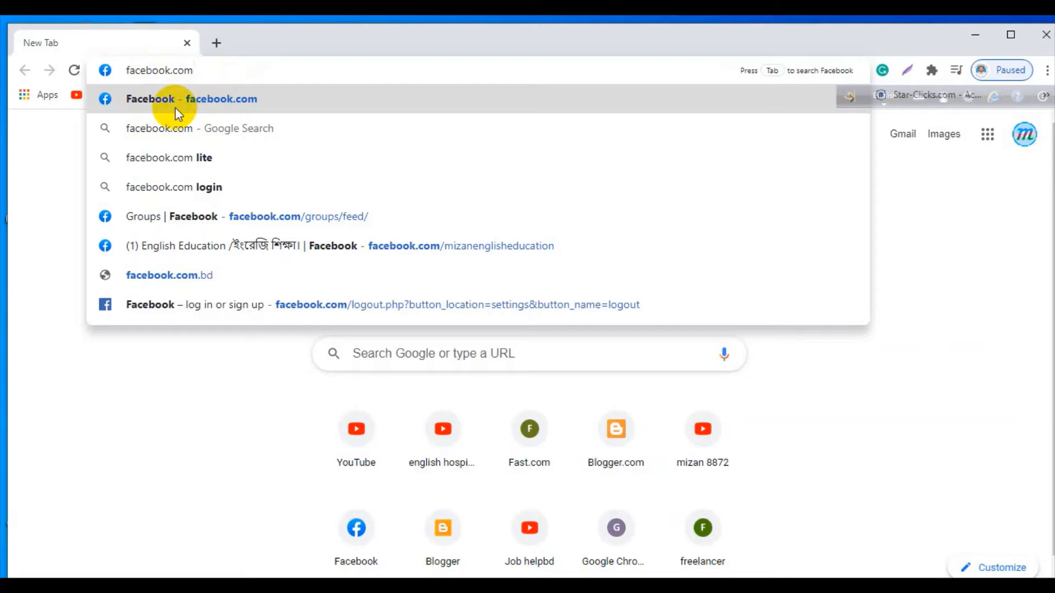
left_click(203, 96)
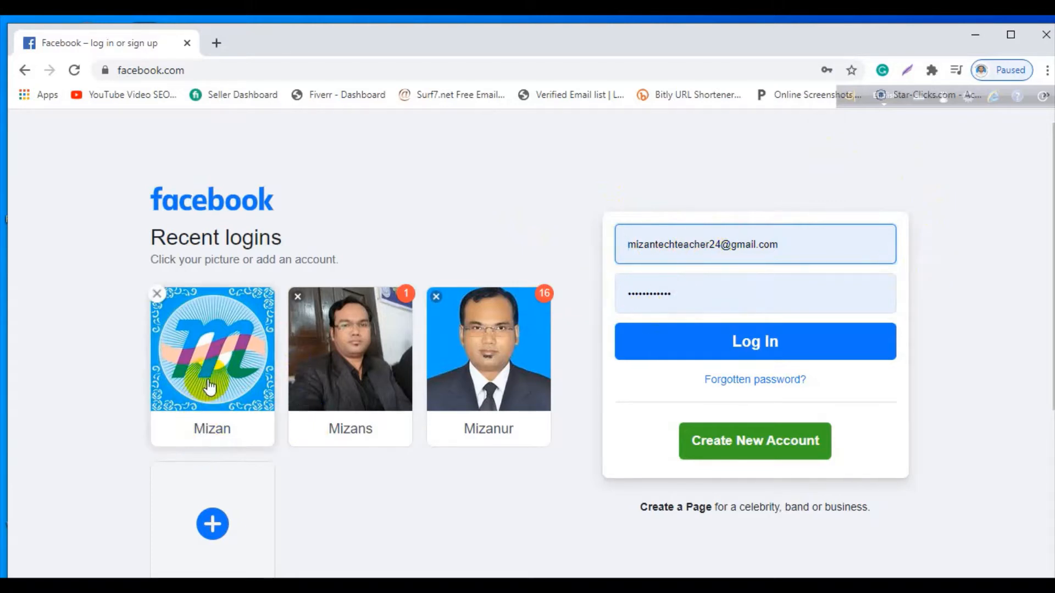
Dismiss the login prompt of the second recent account and log in with the prefilled e-mail and password
left_click(351, 390)
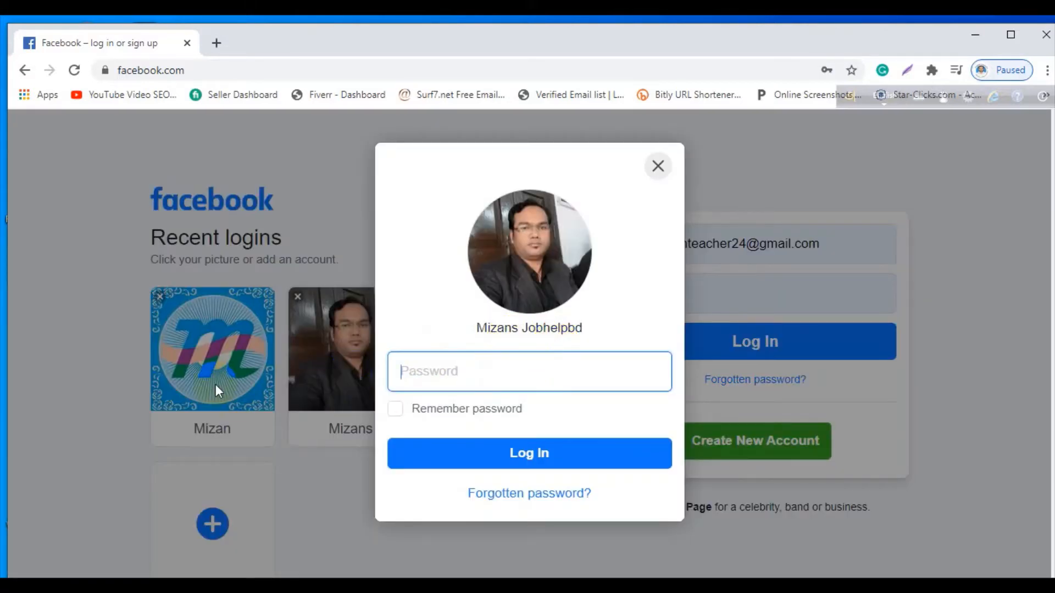
left_click(215, 390)
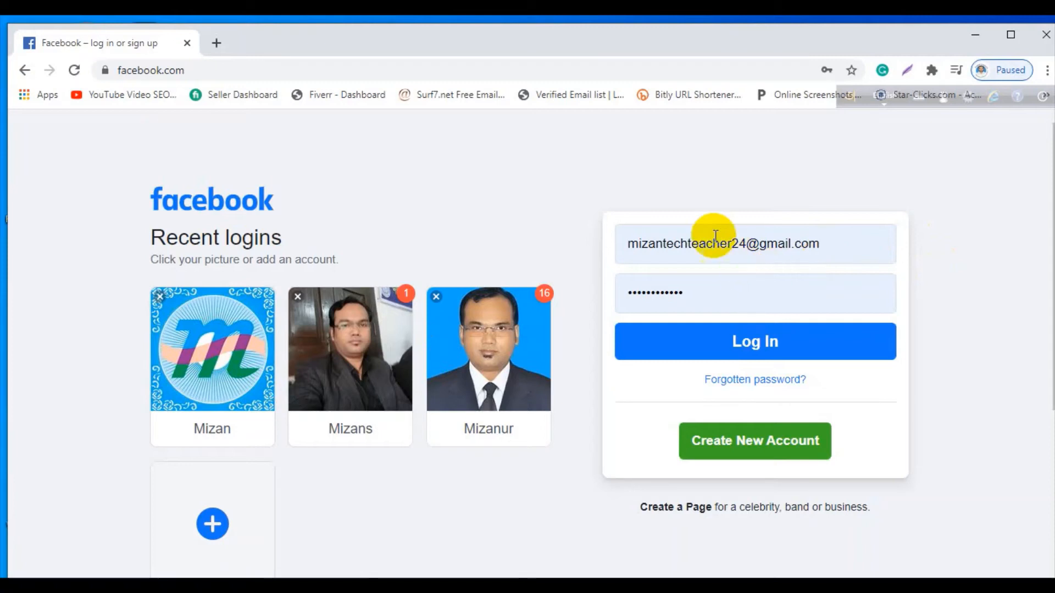
left_click(727, 344)
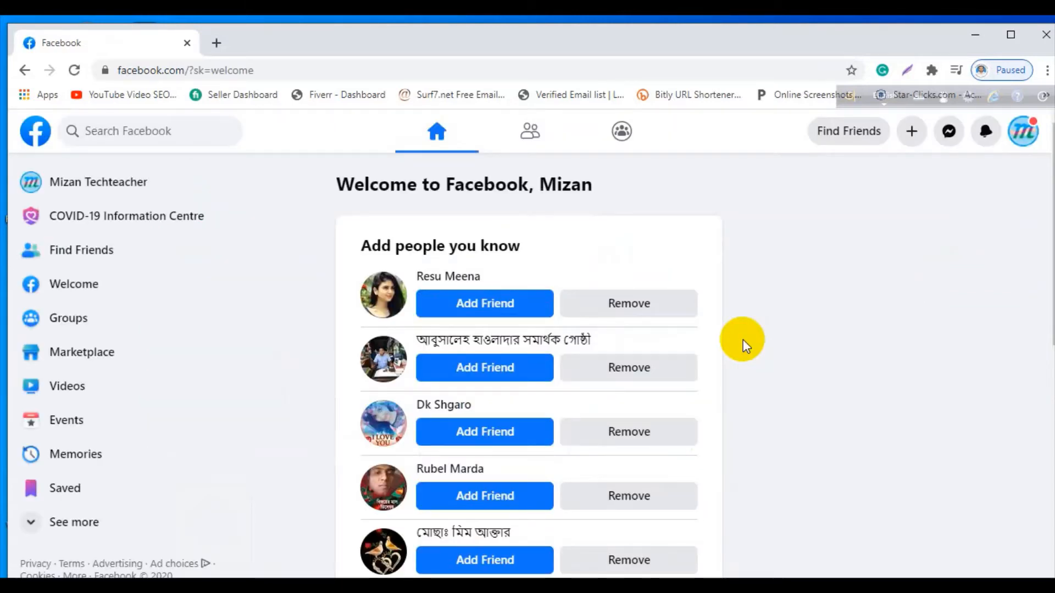
Open the account's own profile page and look over its content
left_click(1024, 137)
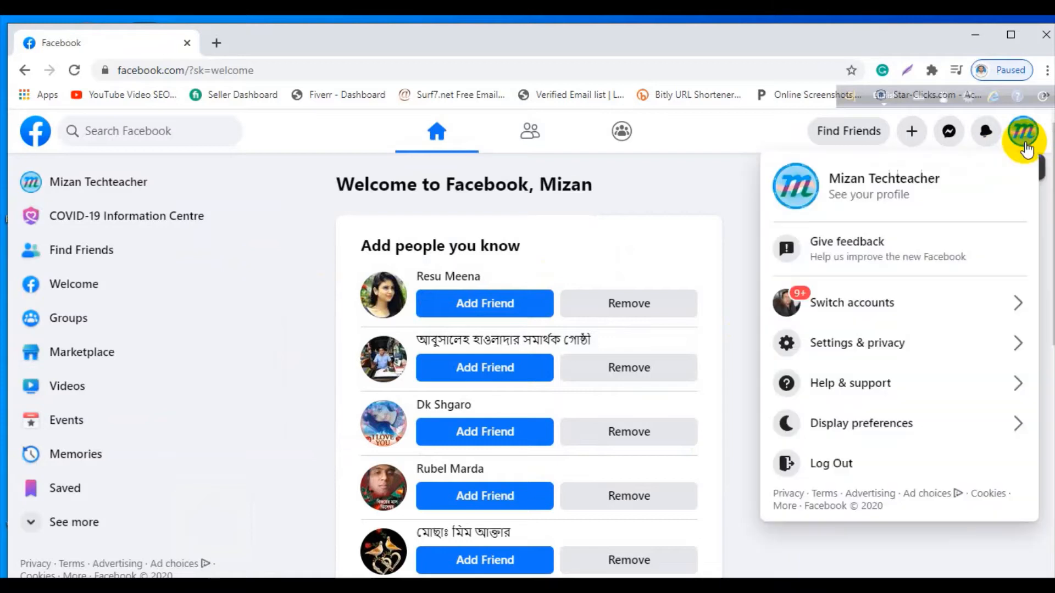
left_click(863, 189)
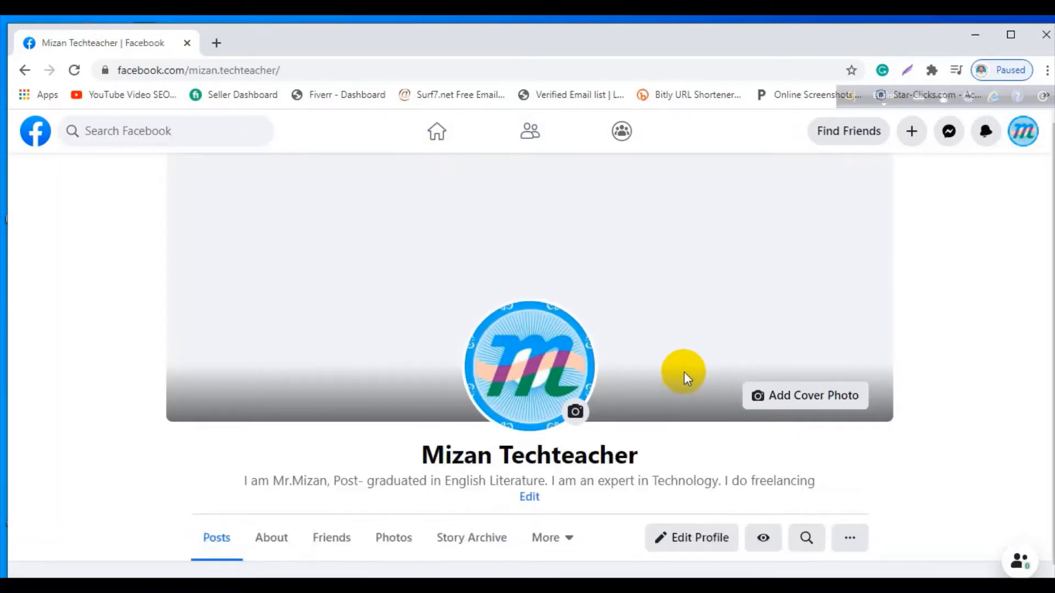
scroll(653, 346, "down", 6)
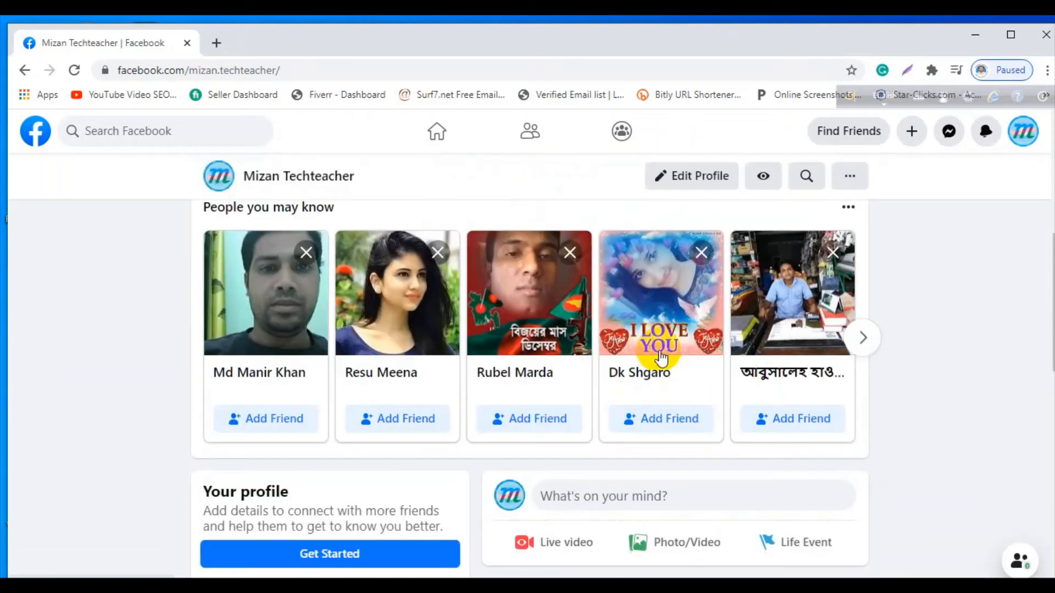
scroll(660, 357, "up", 6)
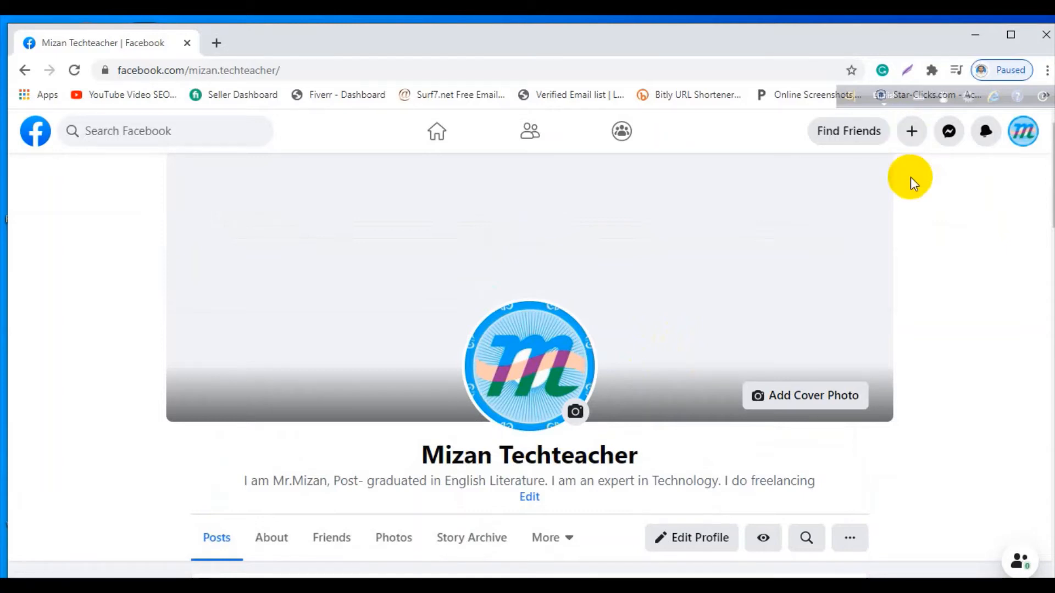
Start creating a new Facebook Page and look over its desktop preview
left_click(909, 137)
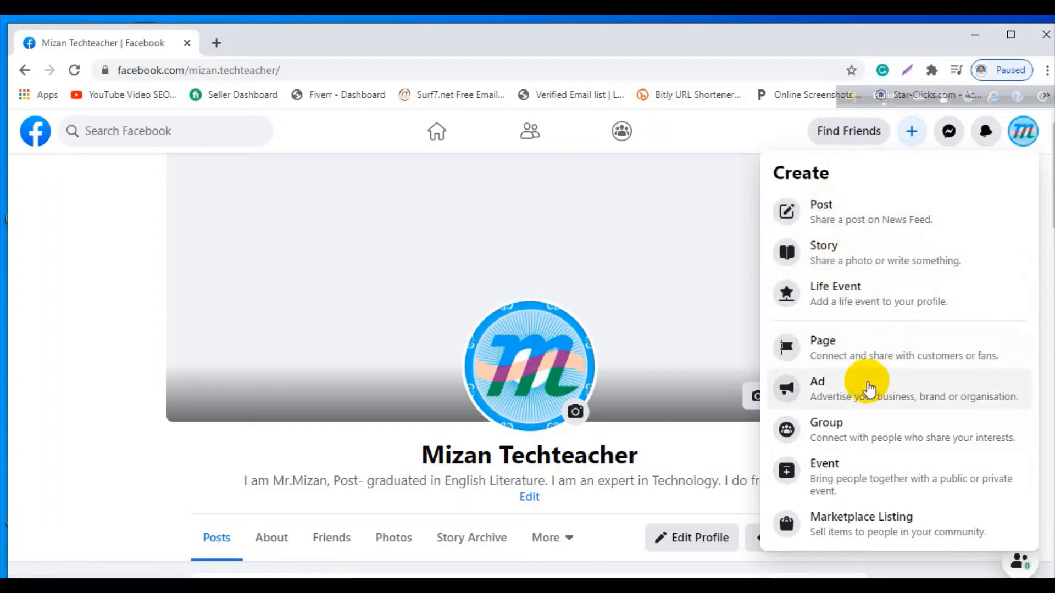
left_click(851, 345)
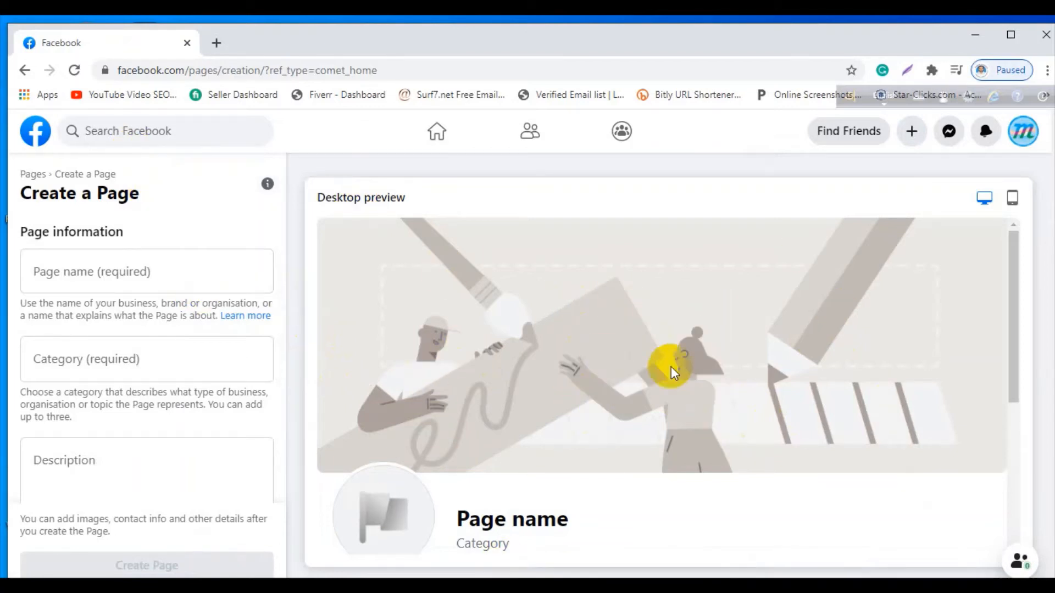
scroll(658, 388, "down", 3)
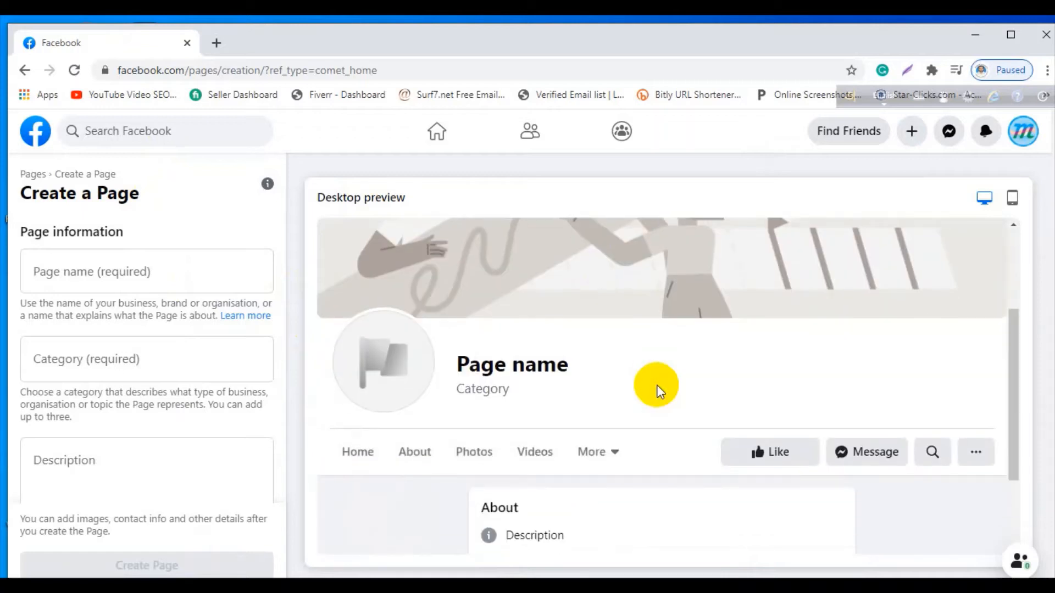
scroll(658, 389, "up", 3)
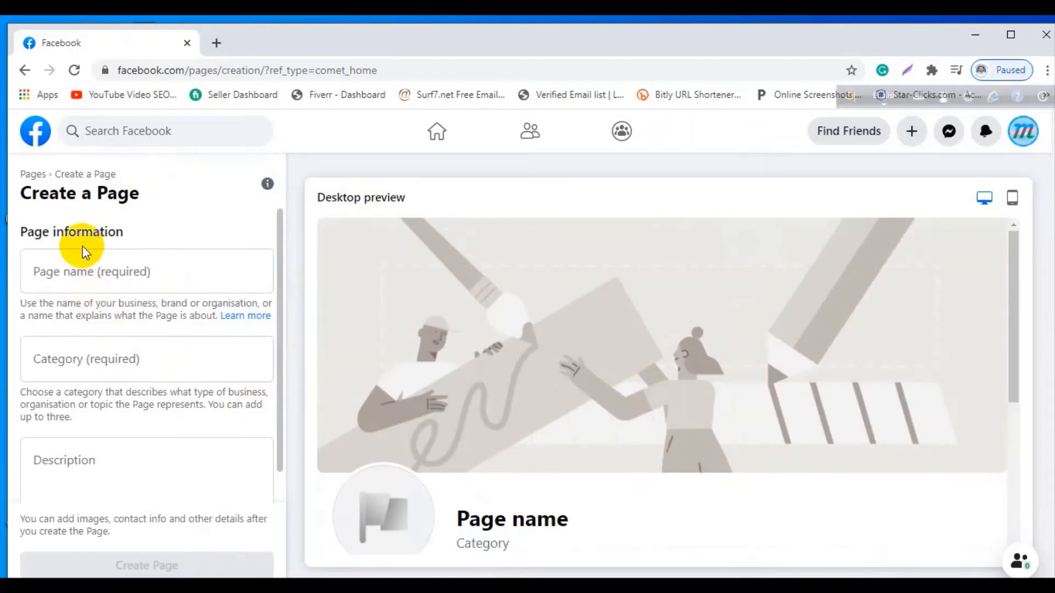
Enter "MizanTechteacher" as the name of the new Page
left_click(108, 270)
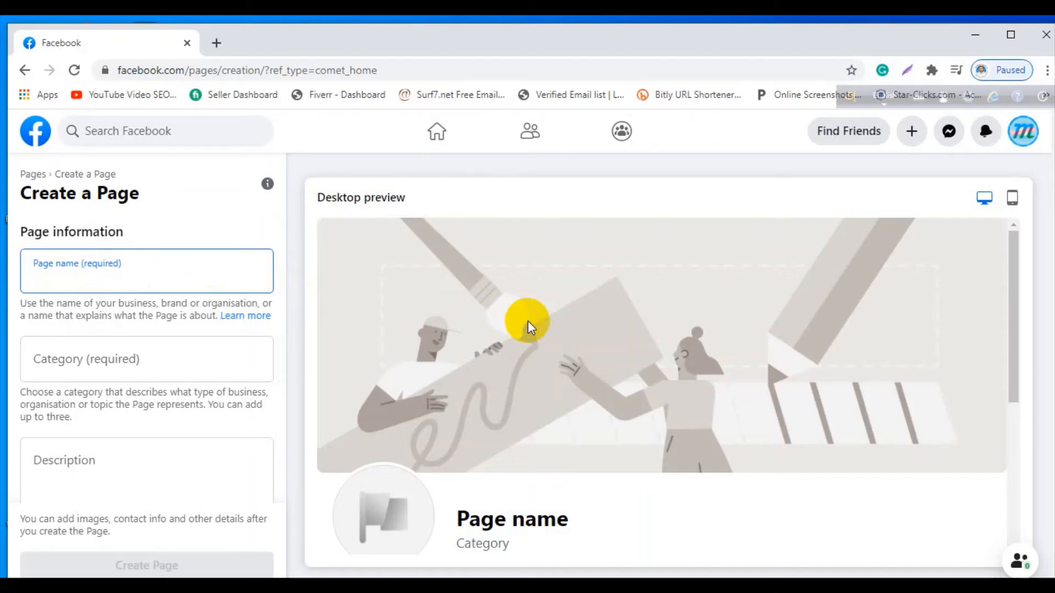
type("Mizan")
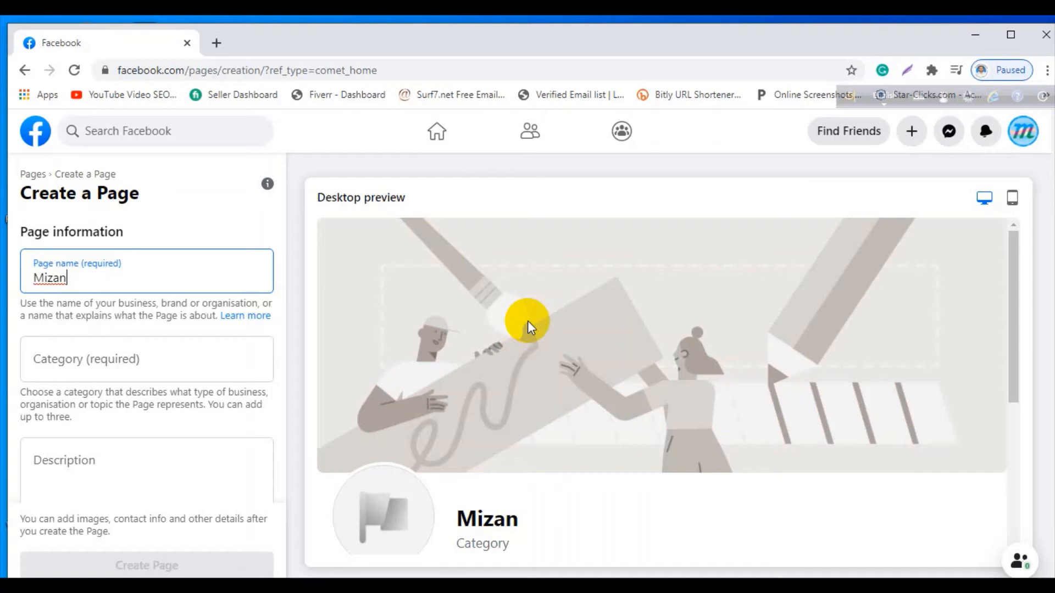
type("Tech")
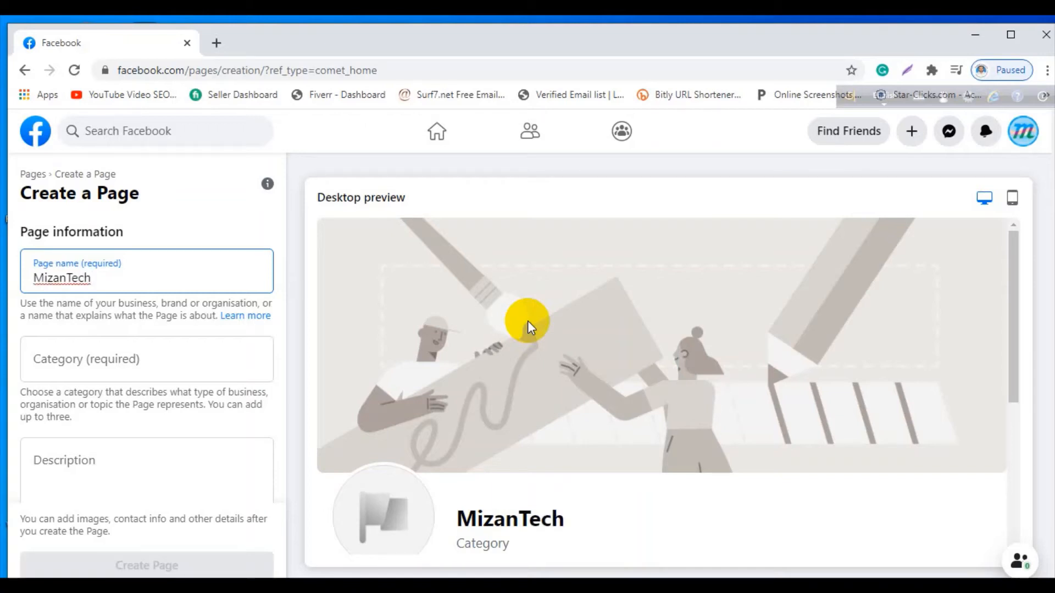
type("teac")
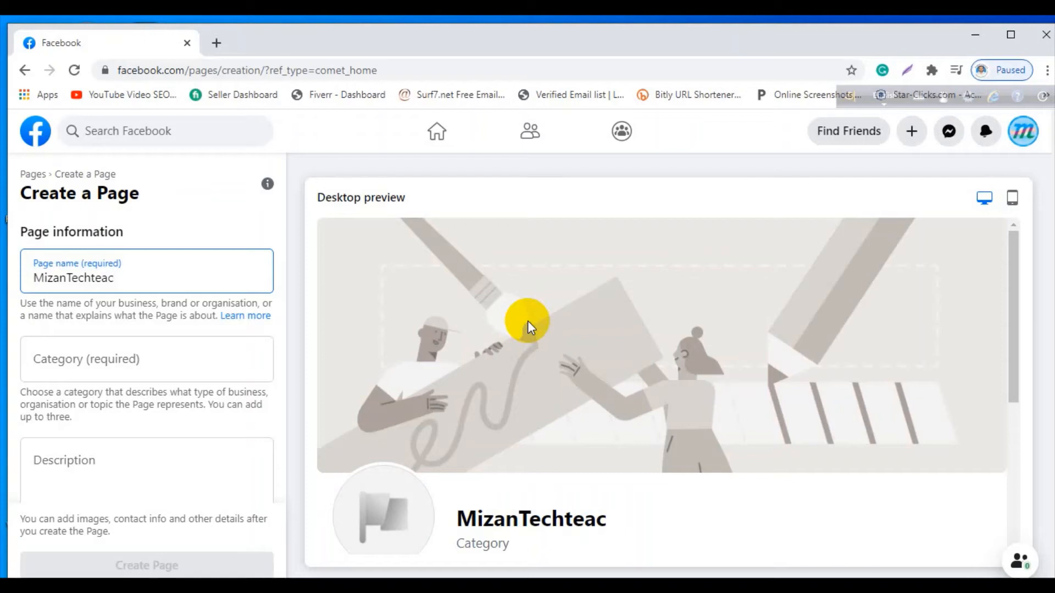
type("her")
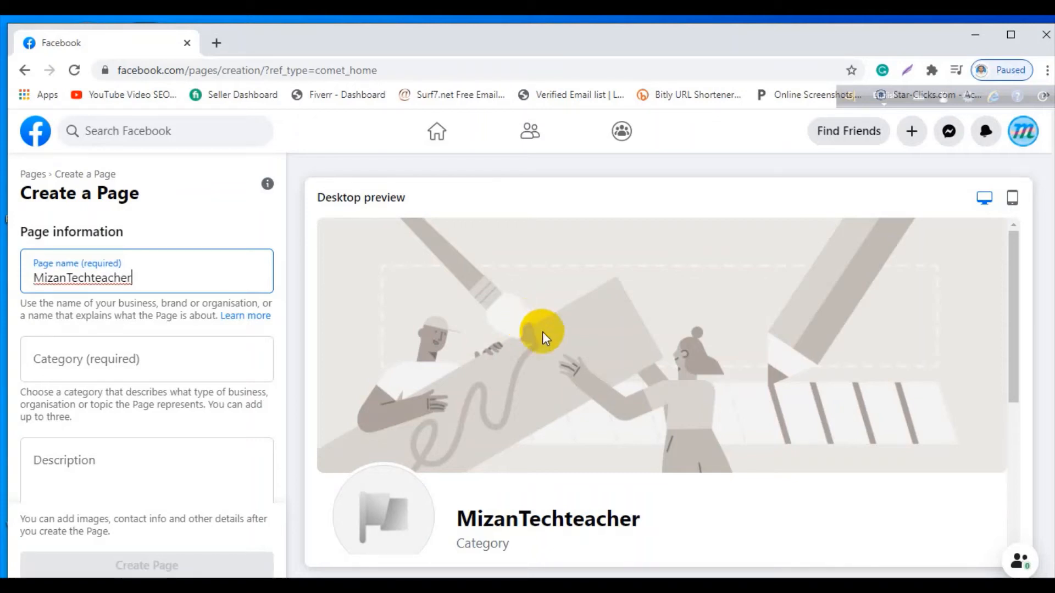
Search the Page categories for "Tech" and choose "Science, technology & engineering"
left_click(116, 359)
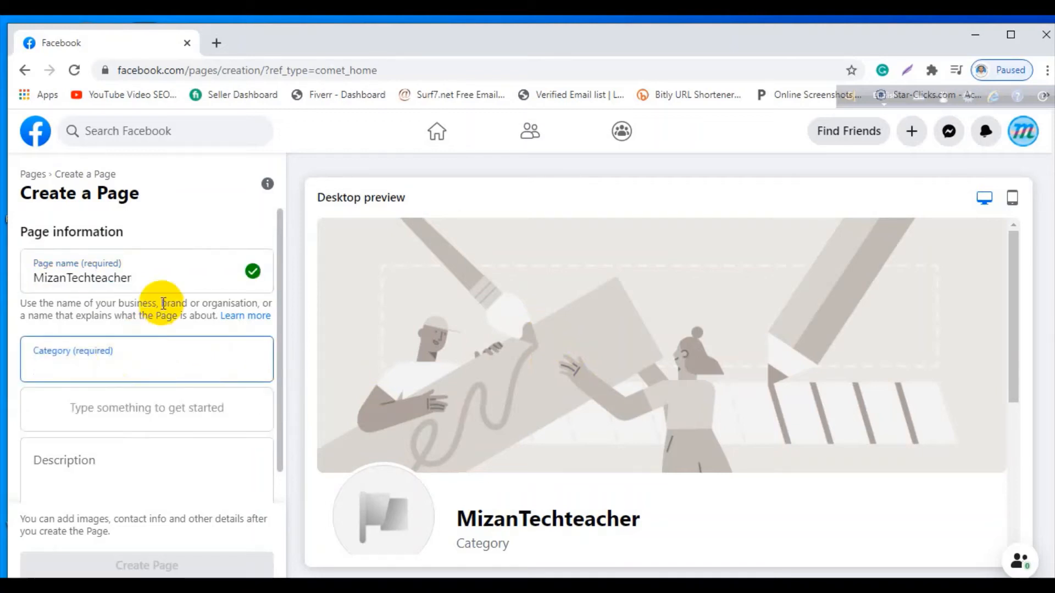
scroll(321, 341, "down", 3)
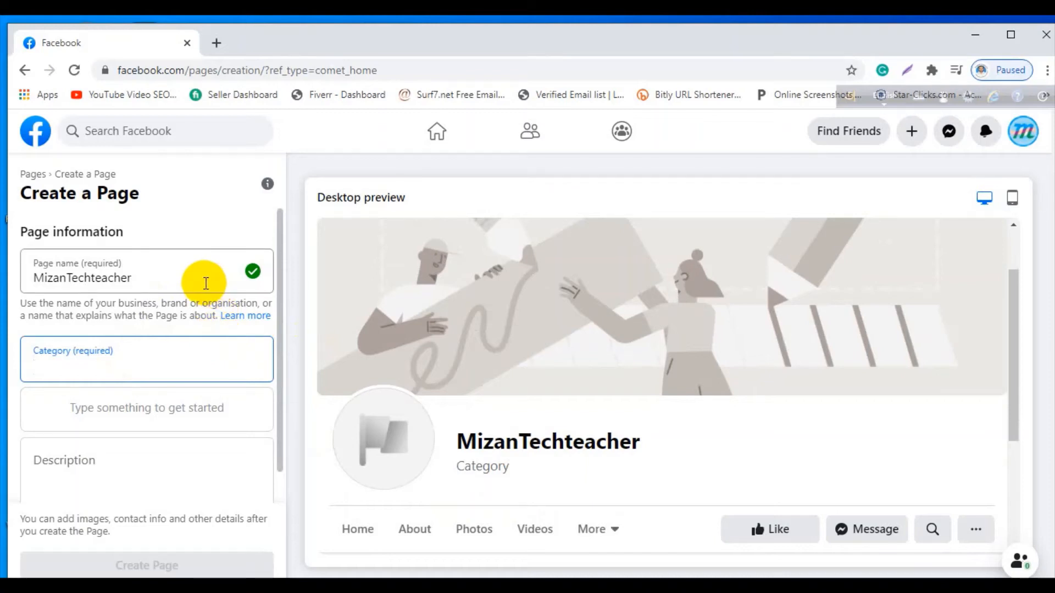
type("Te")
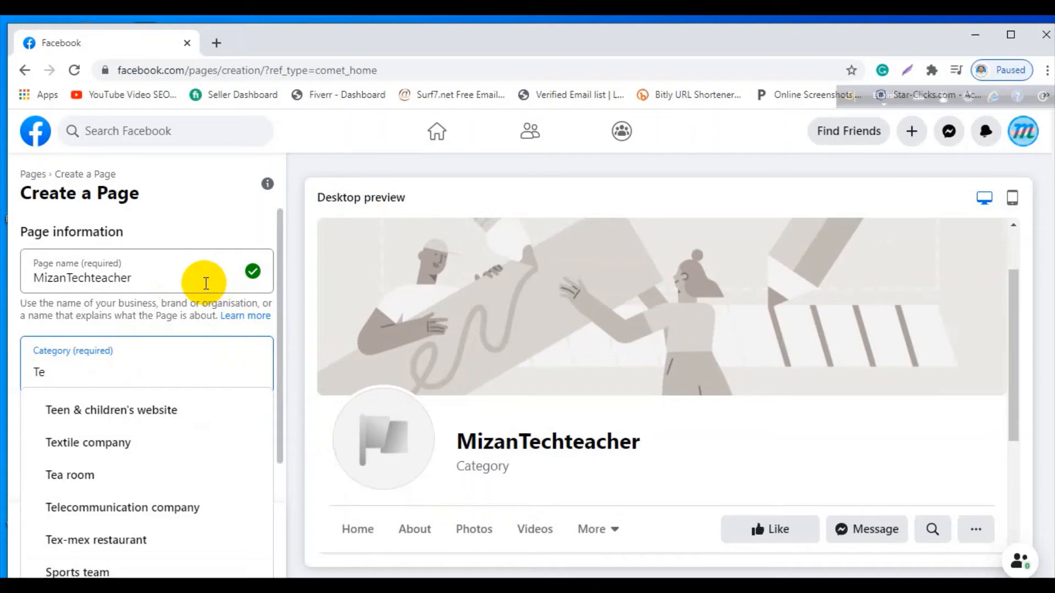
type("ch")
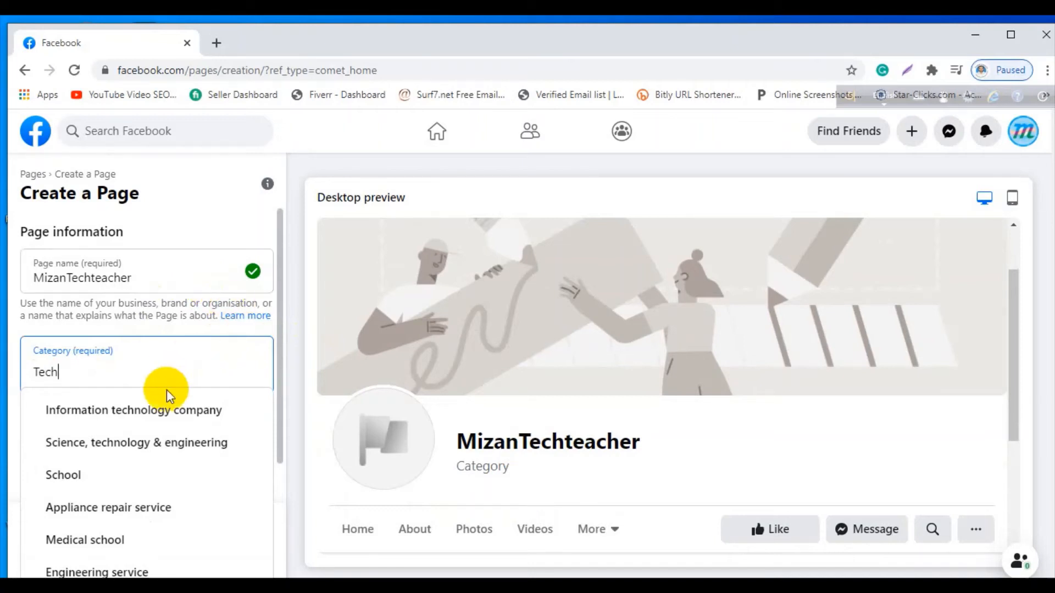
scroll(165, 394, "down", 1)
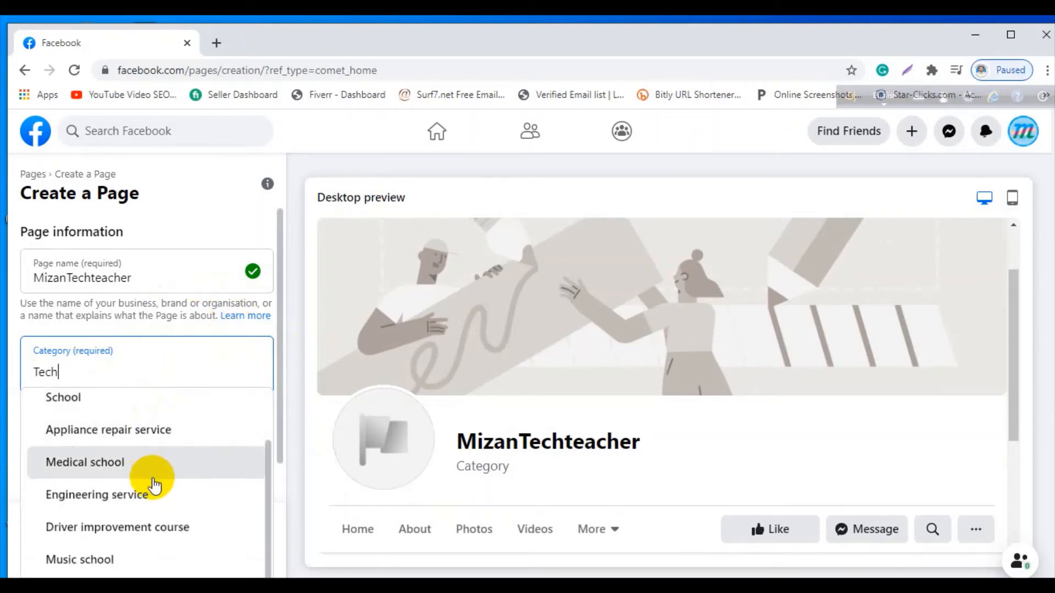
scroll(154, 471, "down", 1)
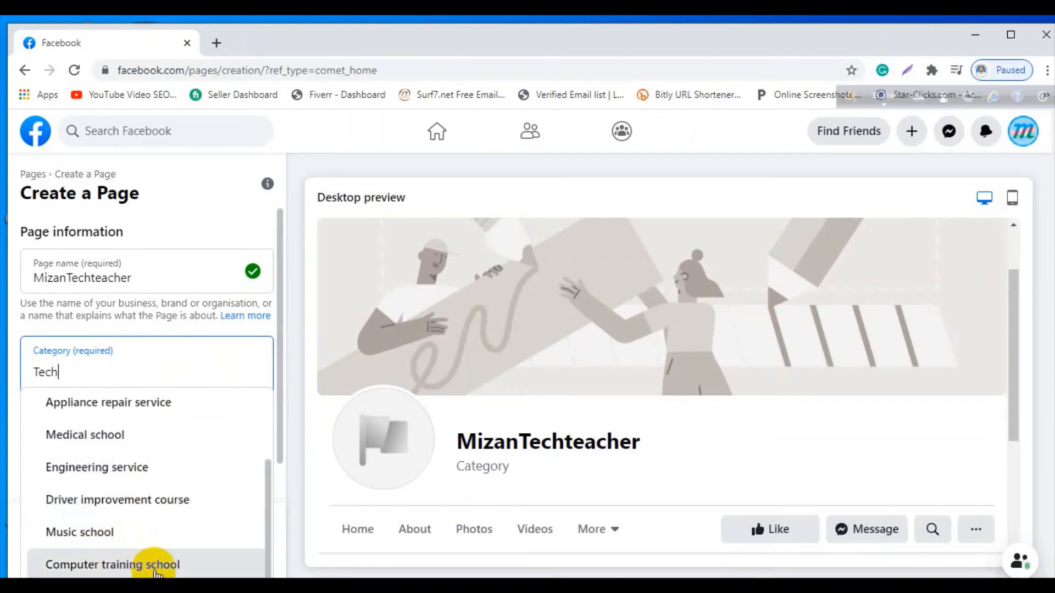
scroll(155, 572, "up", 2)
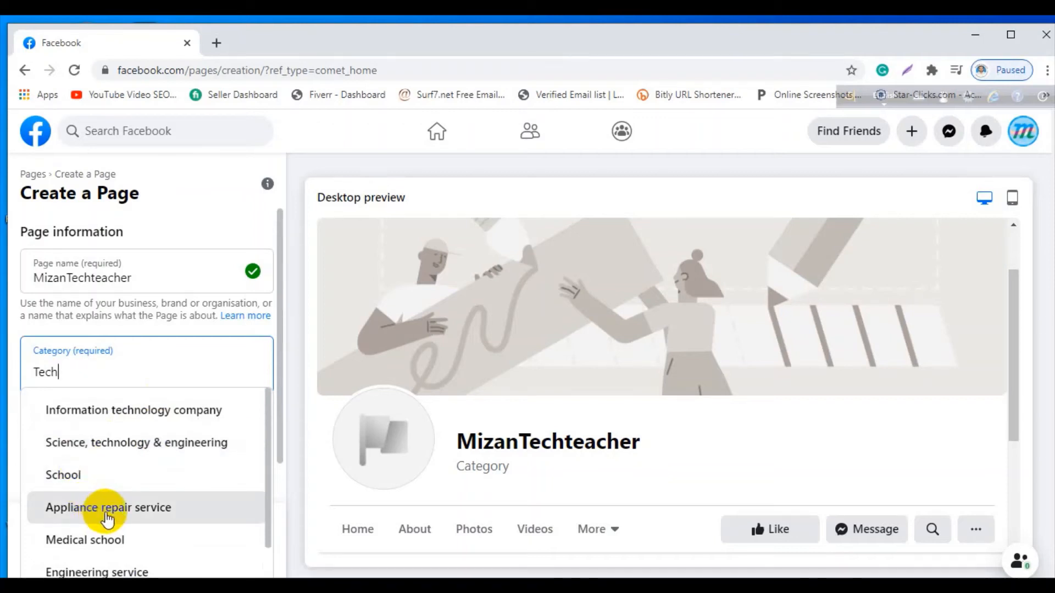
scroll(106, 538, "down", 1)
scroll(108, 540, "down", 1)
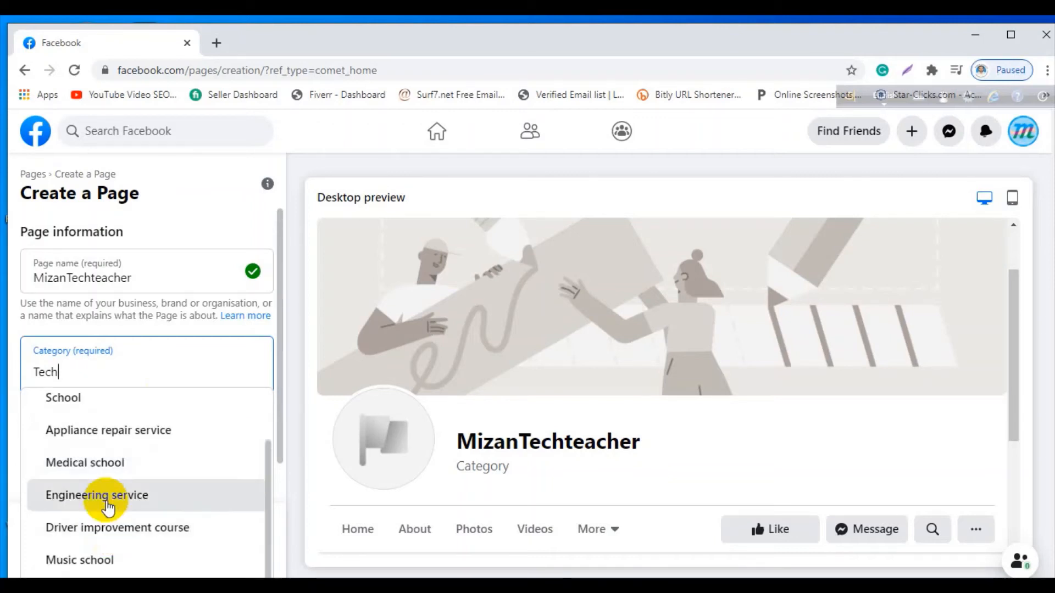
scroll(107, 497, "down", 1)
scroll(111, 500, "up", 2)
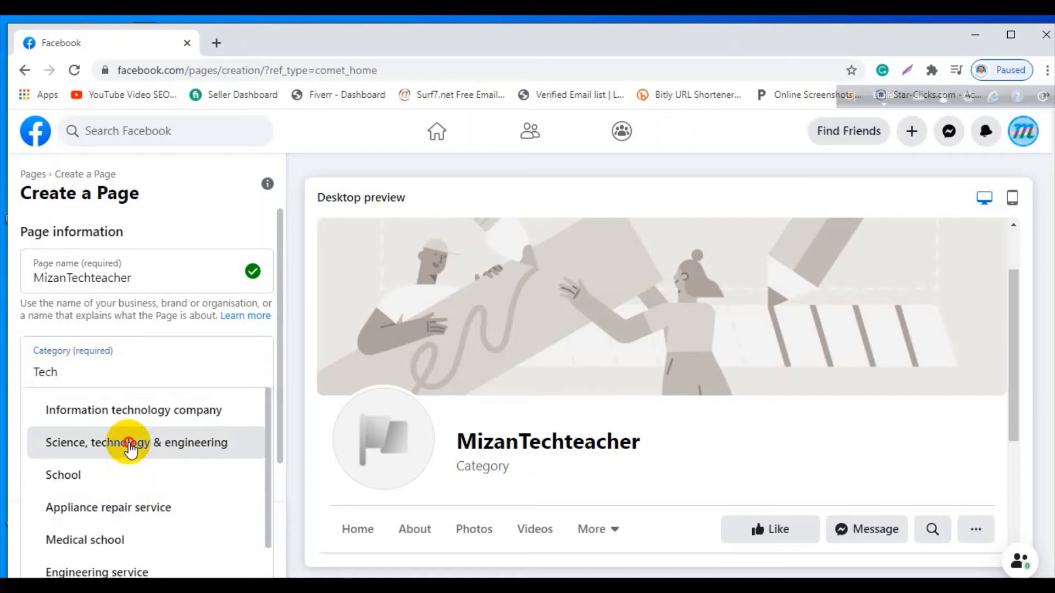
left_click(131, 448)
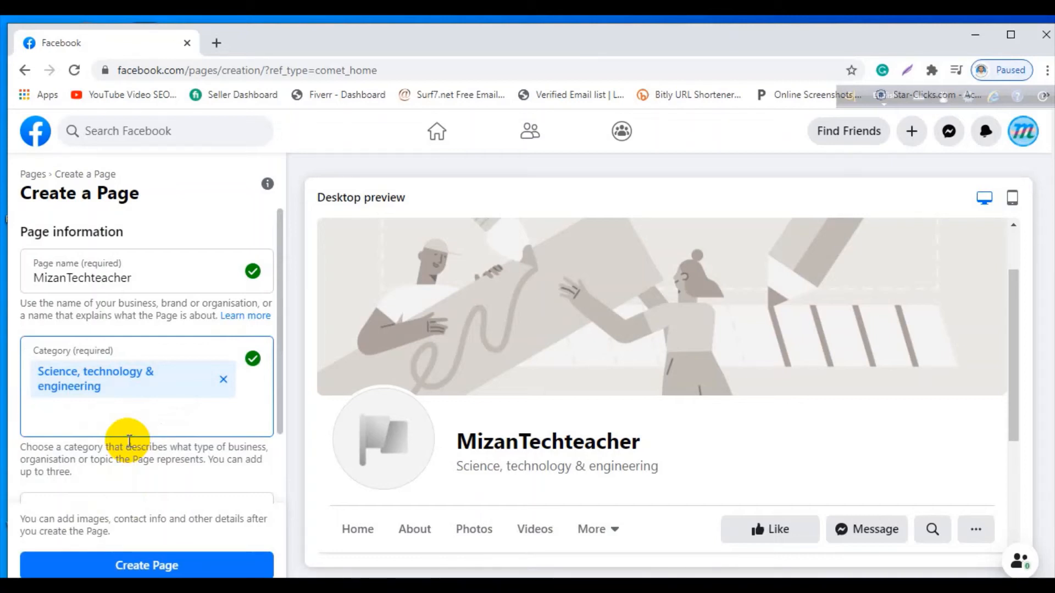
Try to find a second Page category with the search term "ICT", and clear the term
type("I")
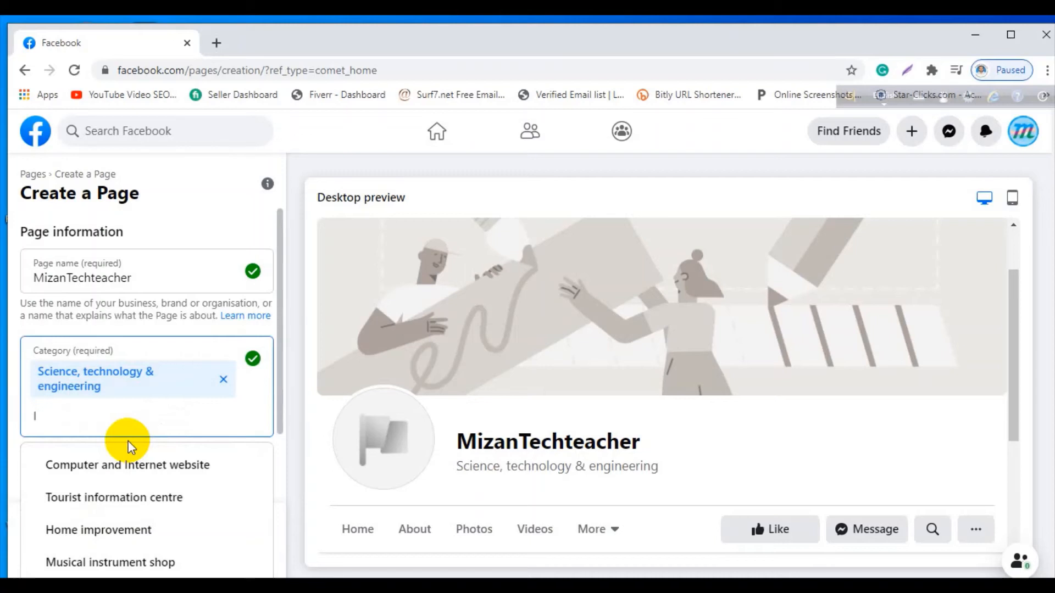
type("CT")
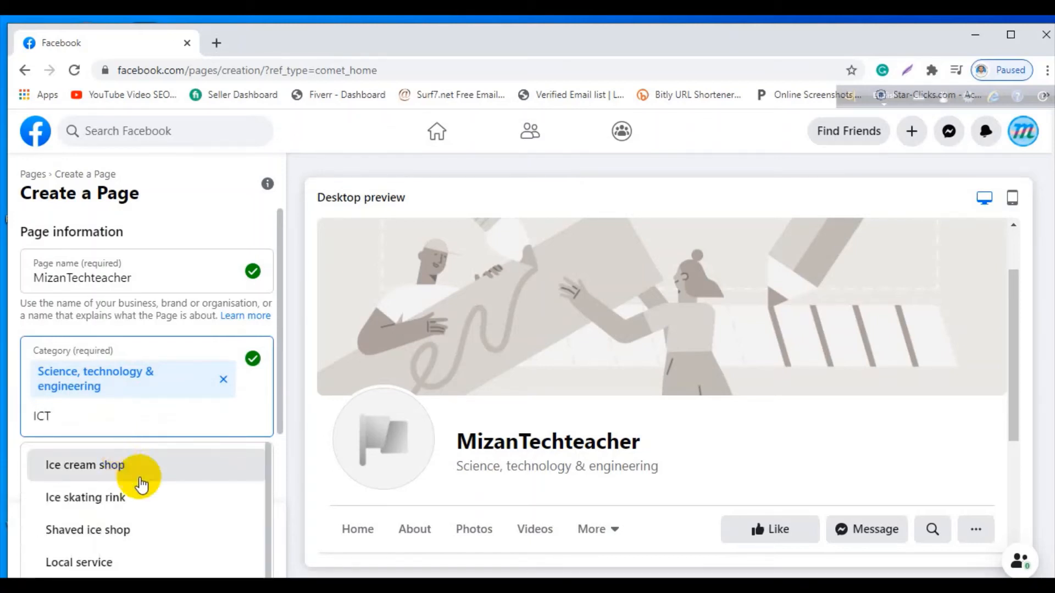
scroll(146, 506, "down", 1)
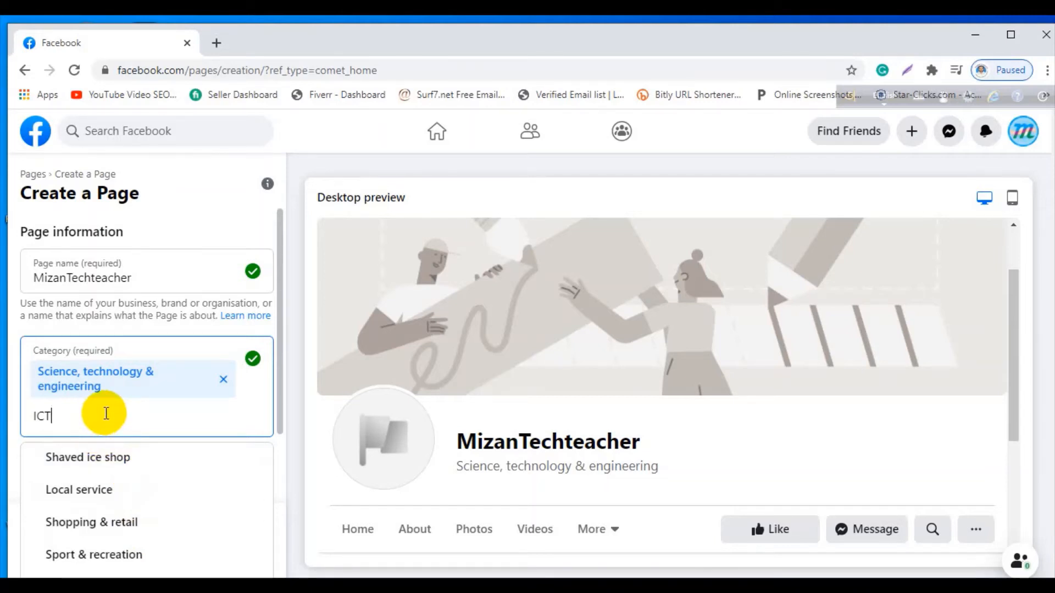
key("BackSpace")
key("BackSpace")
key("BackSpace")
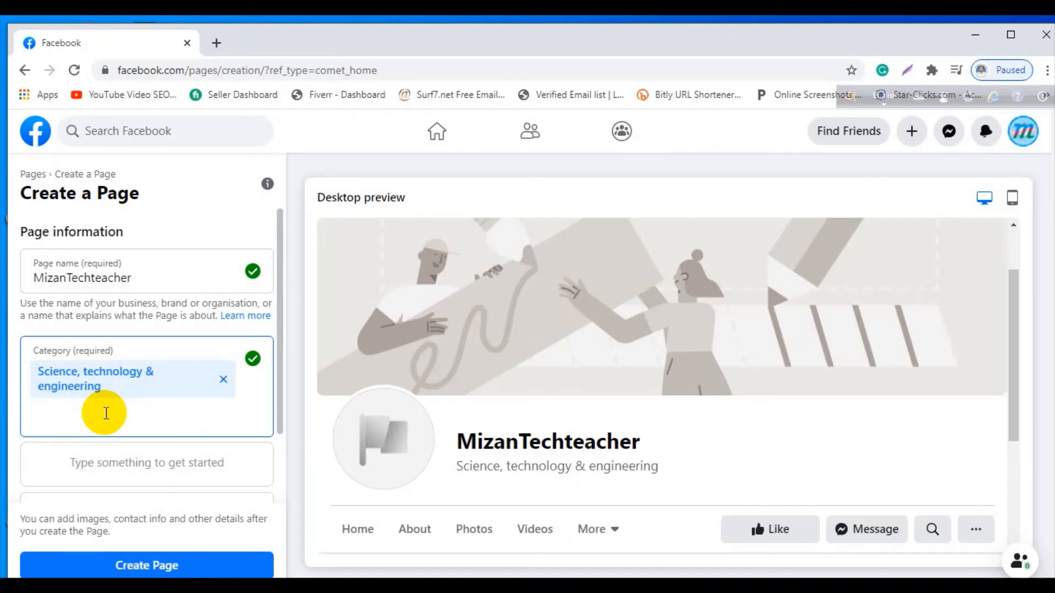
Search the Page categories for "FAN" and add "Fan Page" as the second category
type("FA")
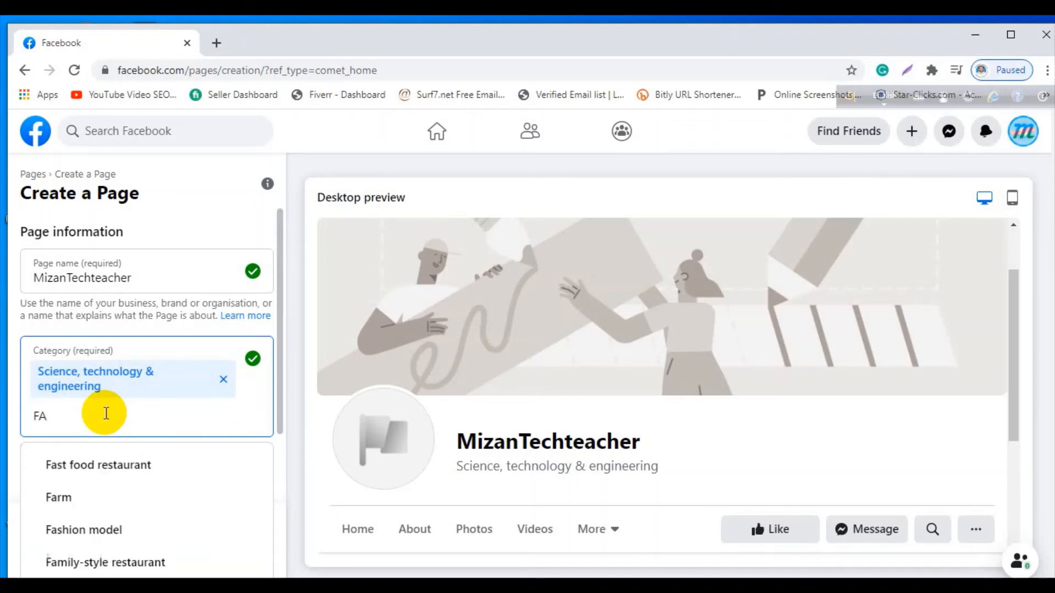
type("N")
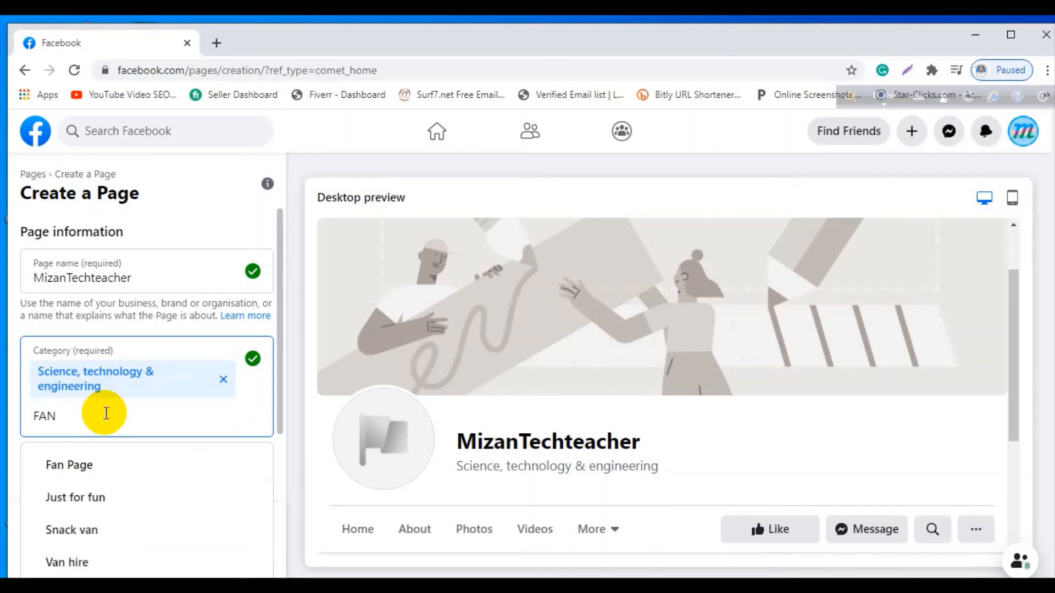
left_click(99, 467)
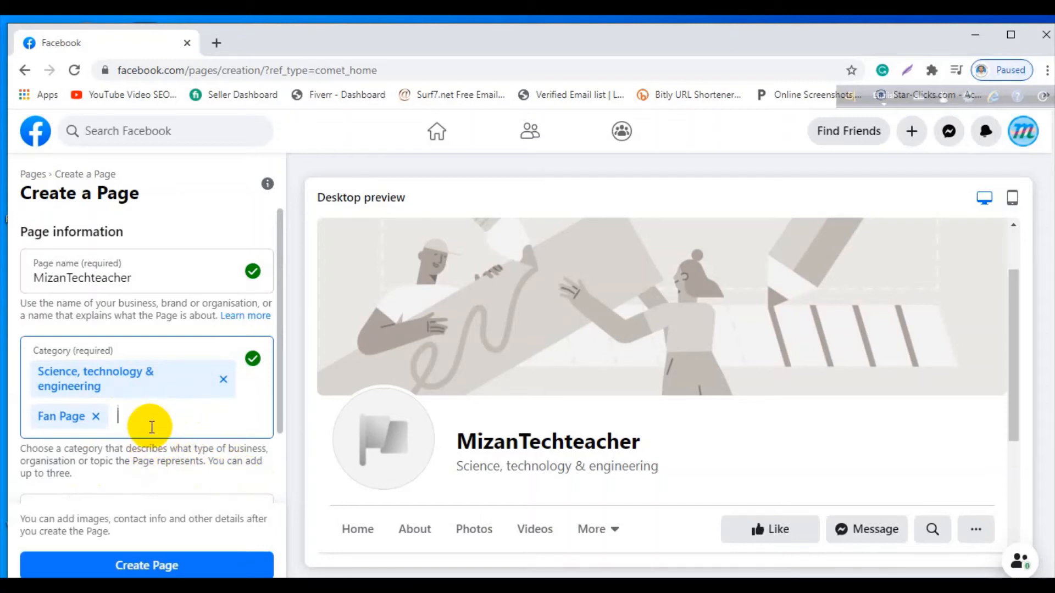
Begin the Page description with "This is my fan page.I am a professional freelancer and SEO Specialist"
scroll(151, 427, "down", 2)
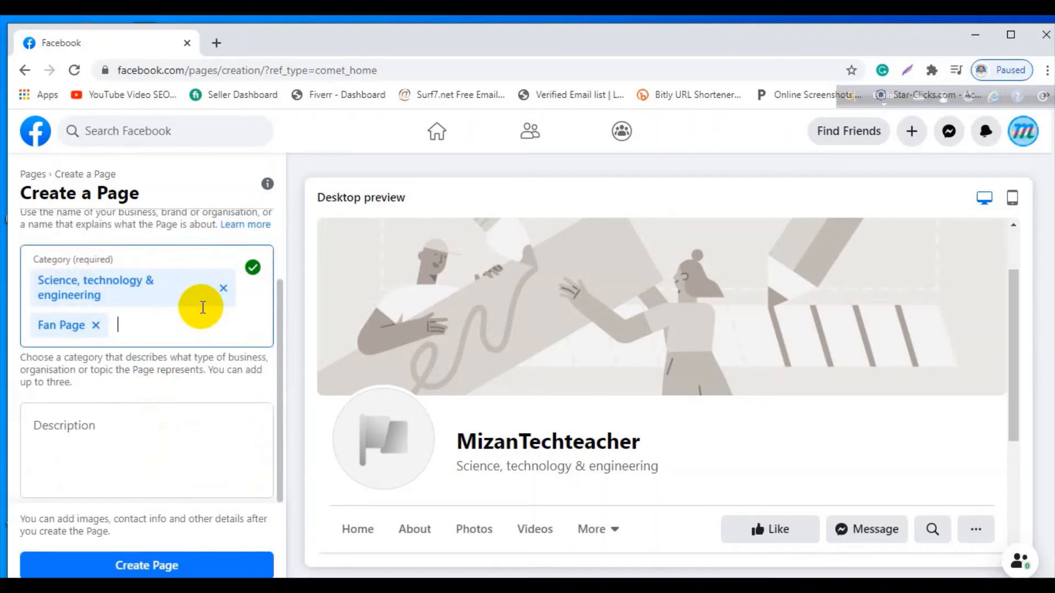
scroll(72, 163, "up", 2)
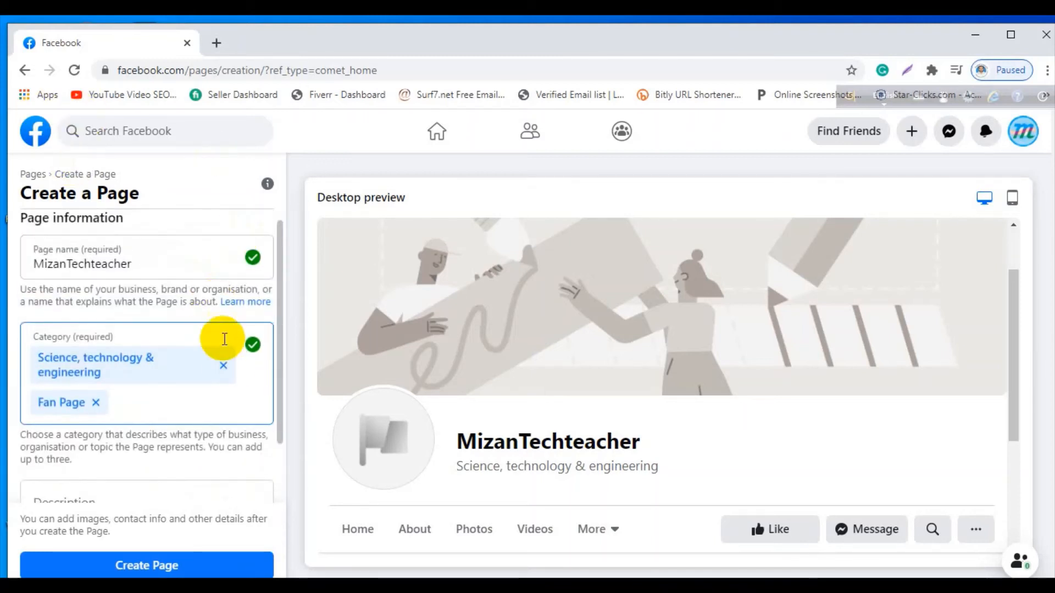
scroll(225, 339, "down", 2)
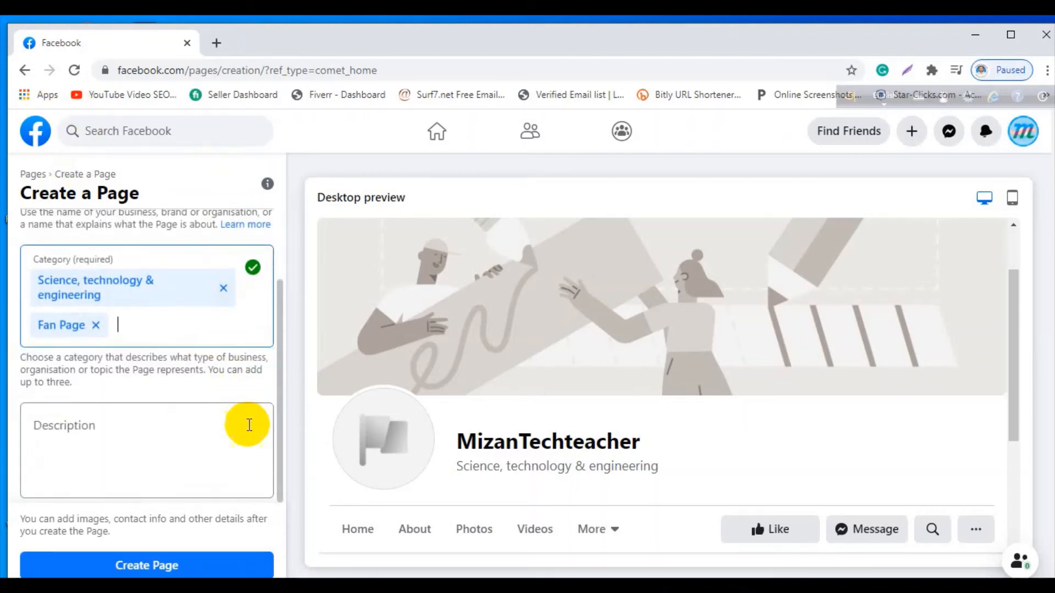
left_click(177, 439)
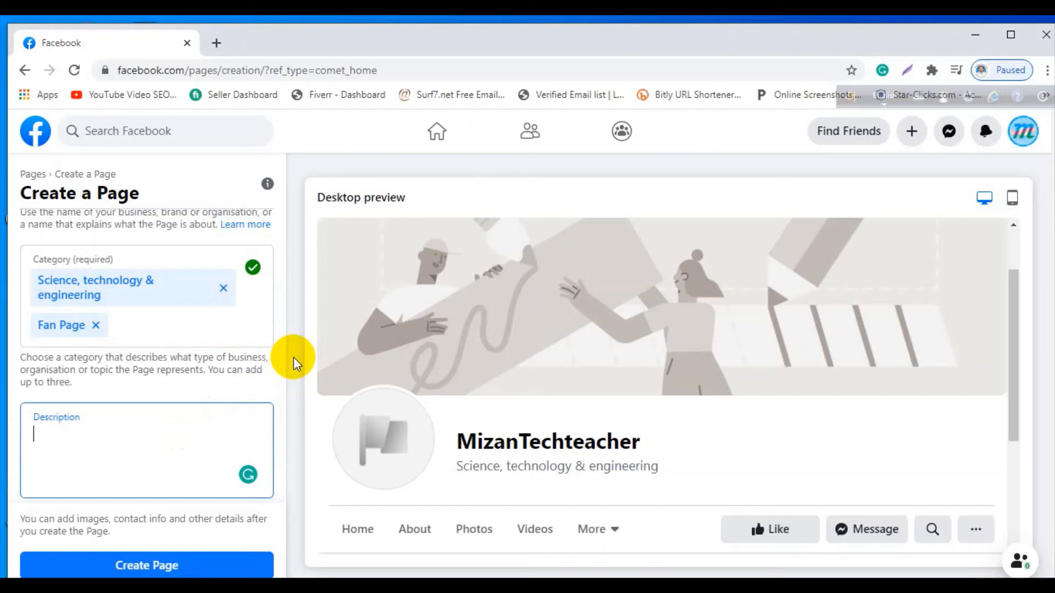
type("This is my fan p")
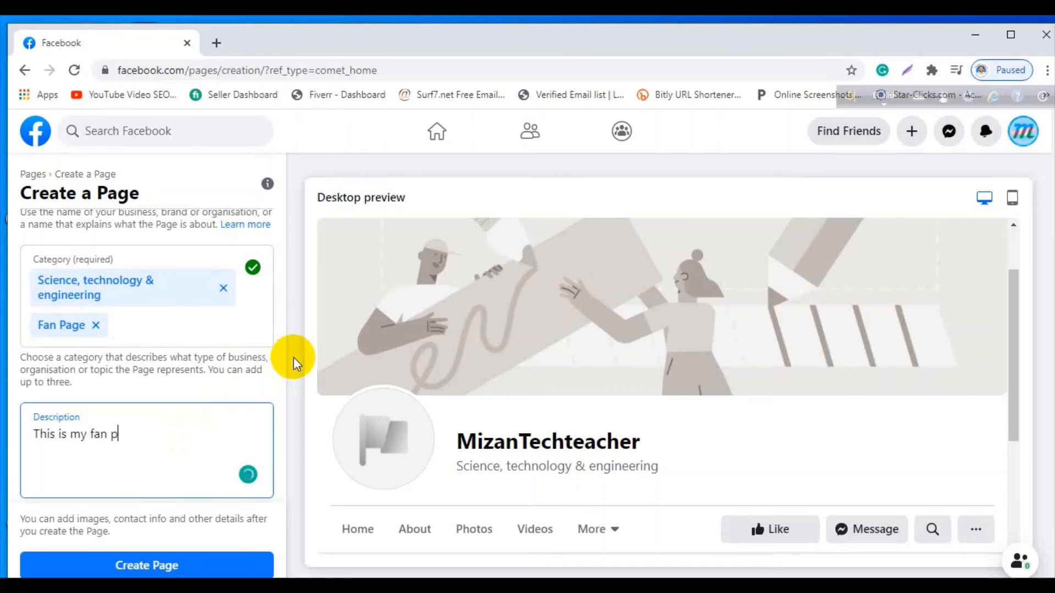
type("age.I am a professi")
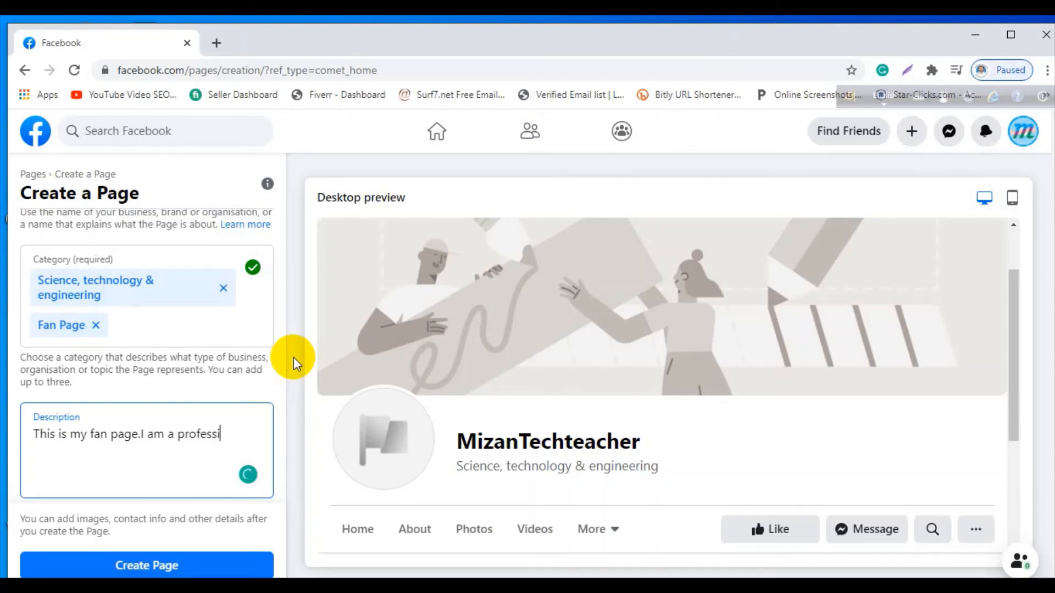
type("onal freelancer")
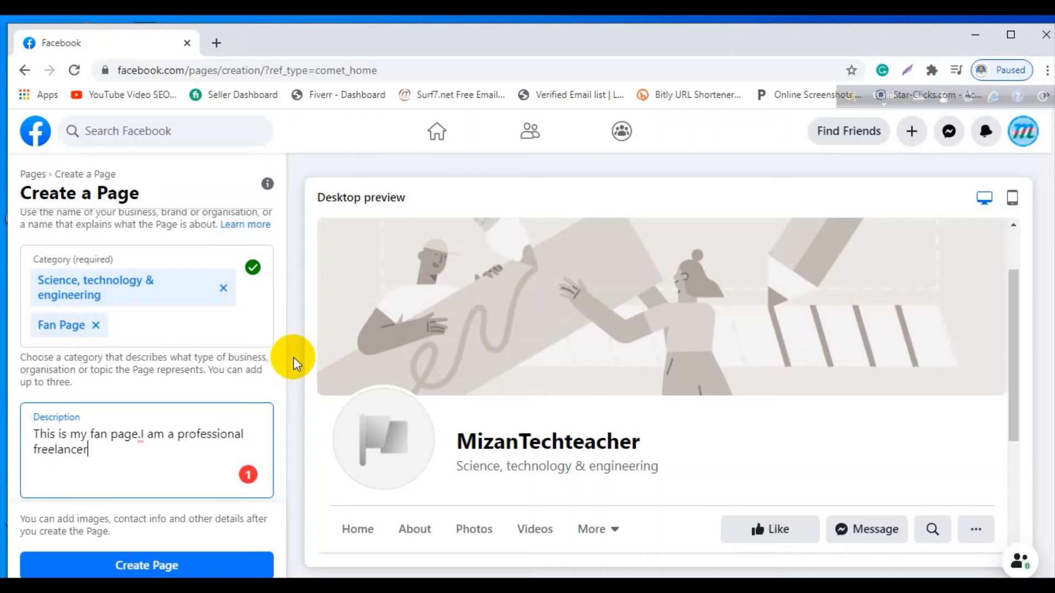
type(" and Se")
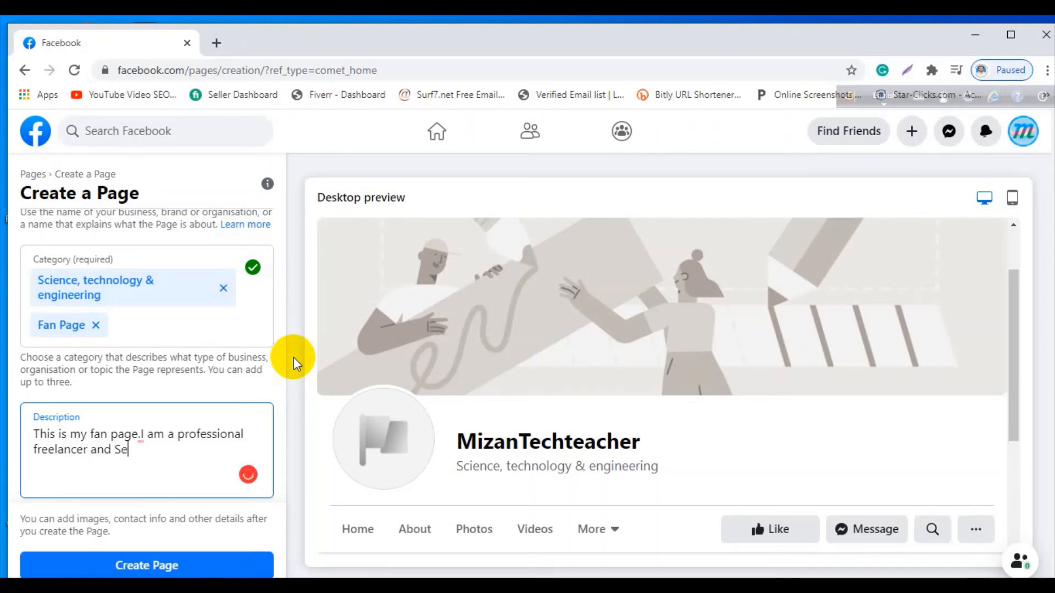
key("BackSpace")
type("EO Specialis")
type("t")
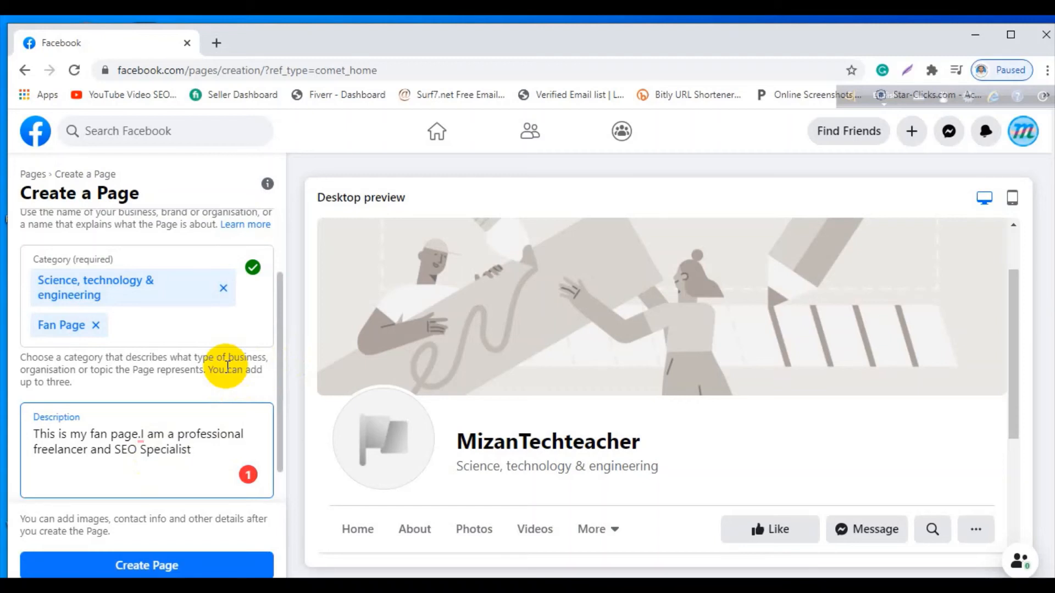
Continue the description with ".I am working on fiverr,upwork and Linkedin.I am expert in digital marketing."
type(".I am working on")
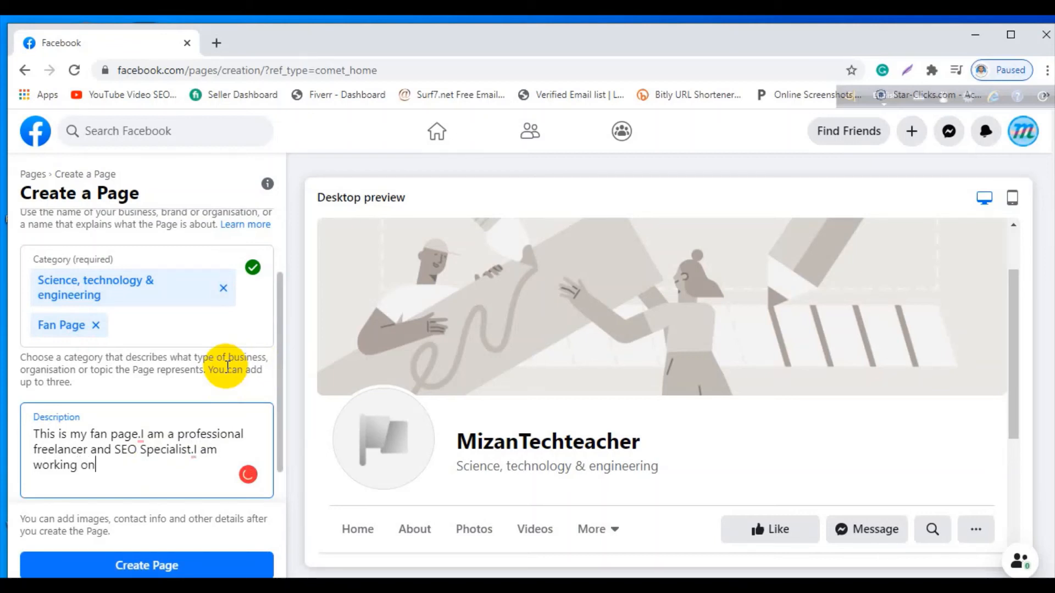
type(" fiverr,upwork")
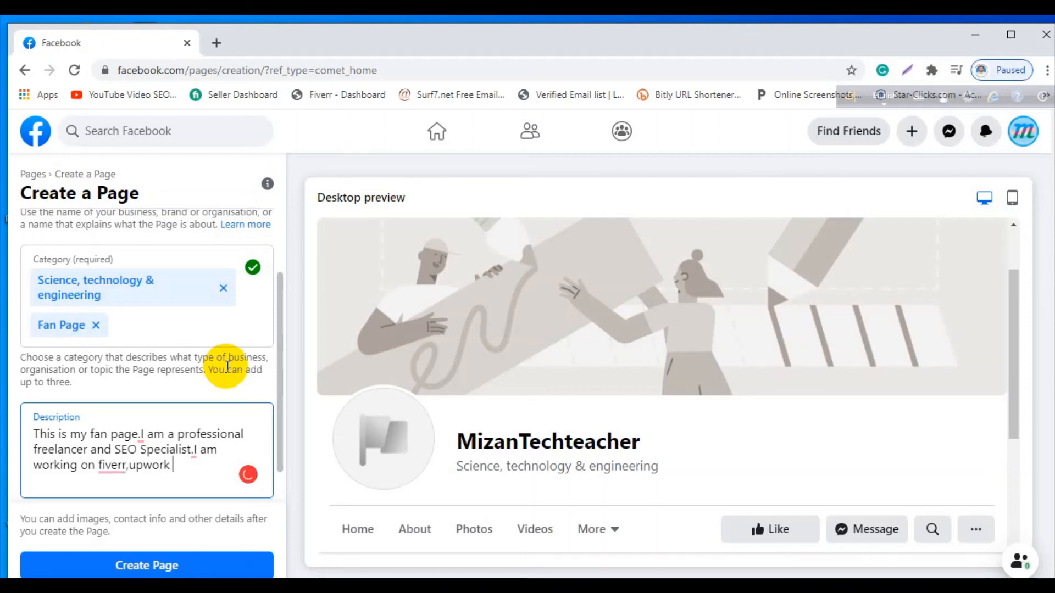
type(" and Linkedin")
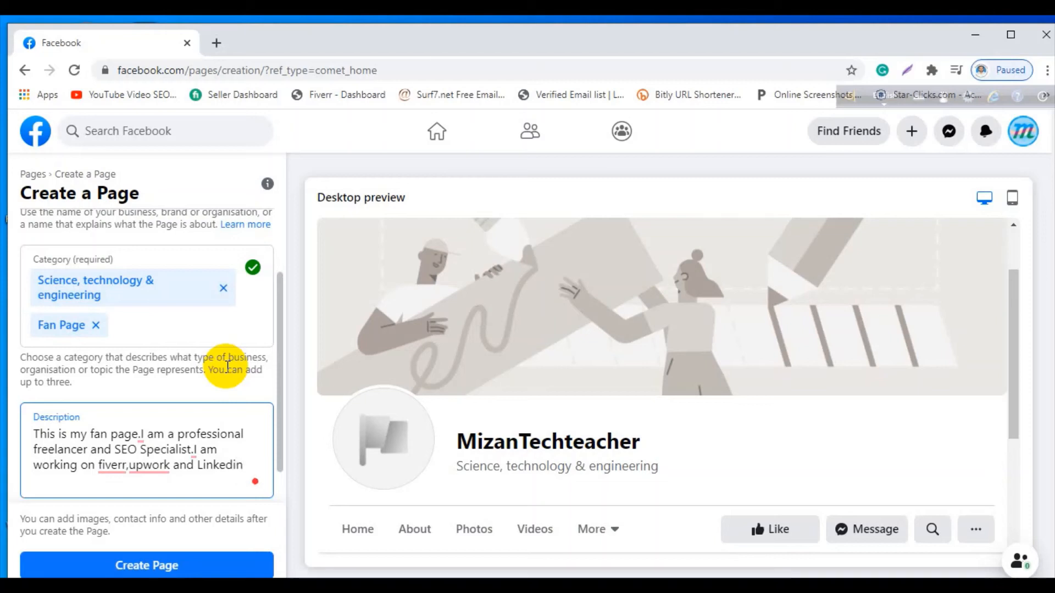
type(".I am expert in dig")
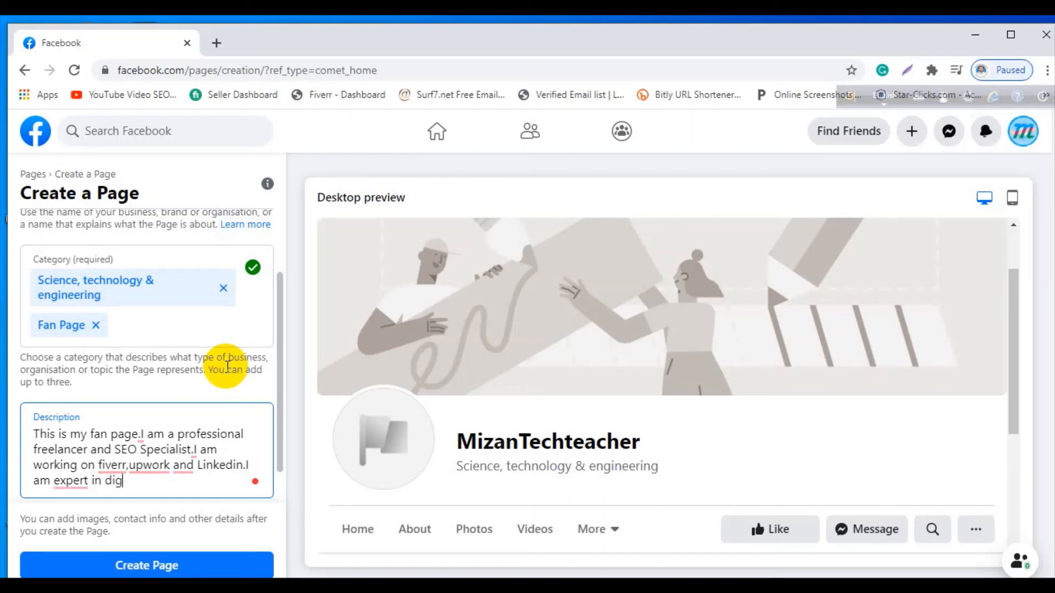
type("ital mark")
type("eting.I help")
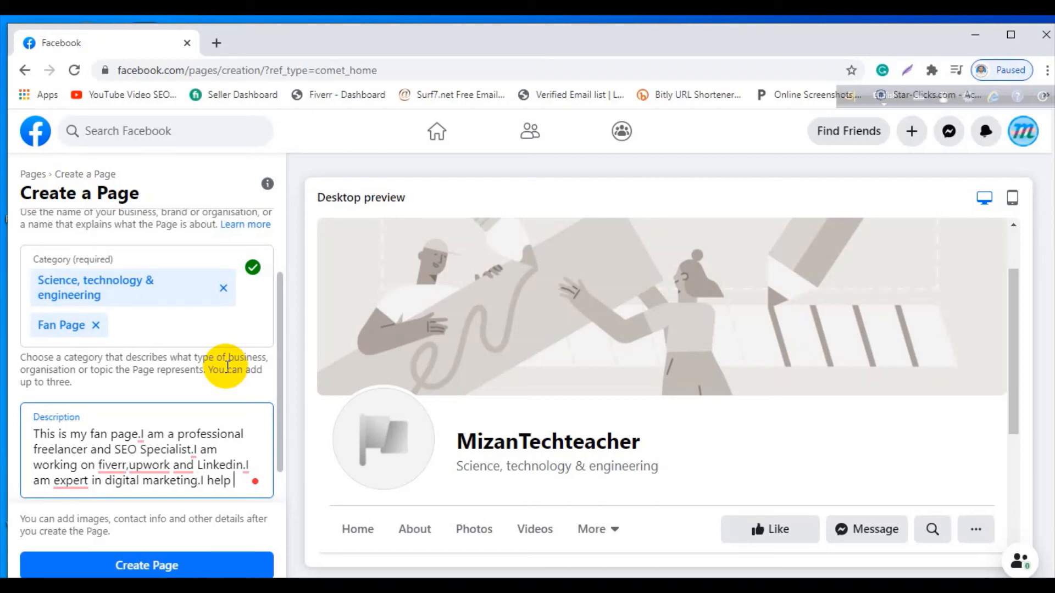
Finish the description with the sentence "I will help you by my digital services."
key("BackSpace")
key("BackSpace")
key("BackSpace")
key("BackSpace")
key("BackSpace")
type("will help you")
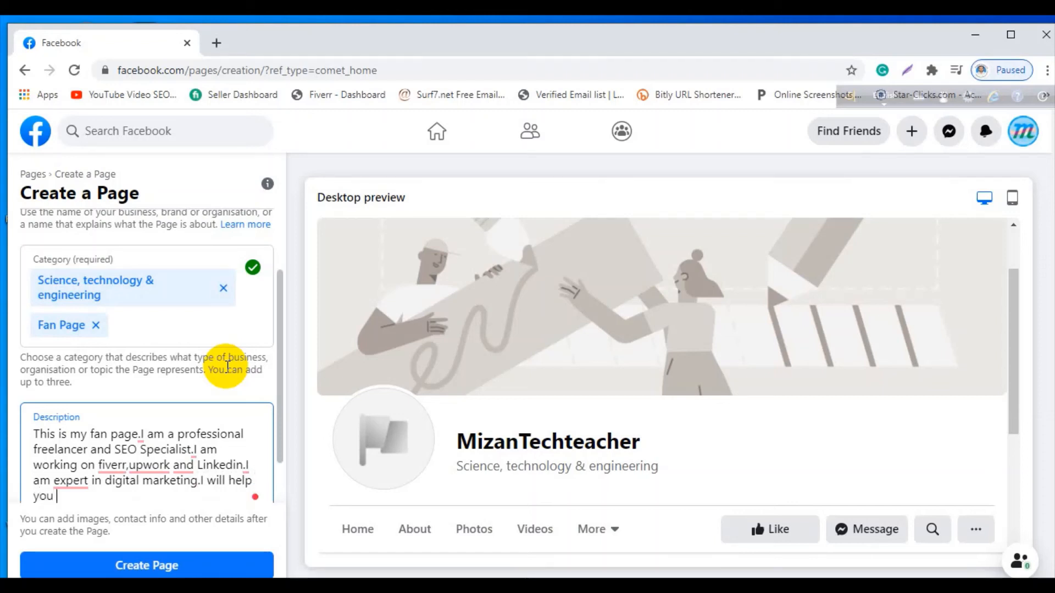
type(" by my digital s")
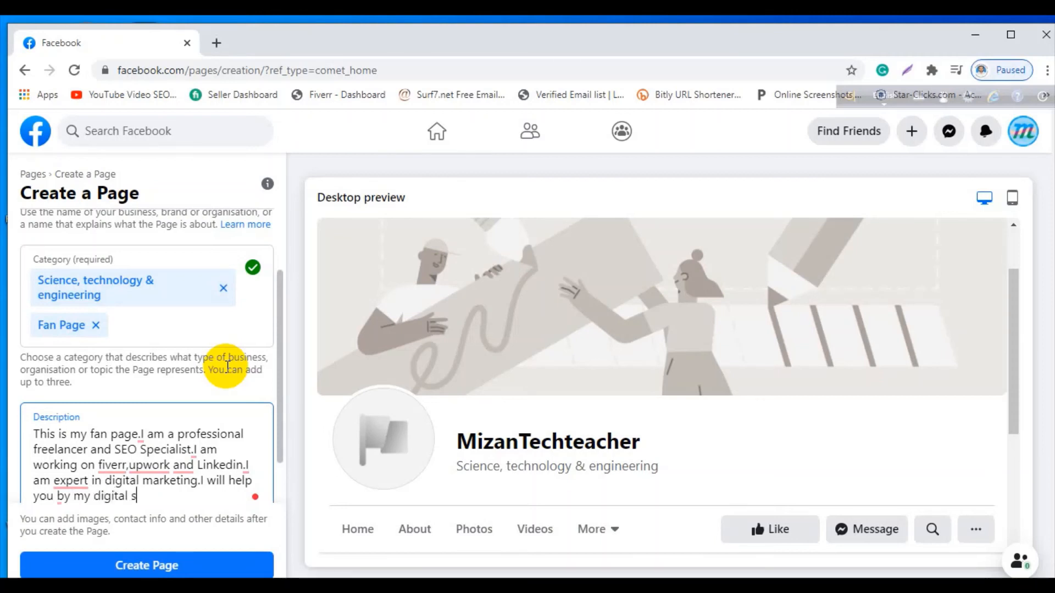
type("ervices.")
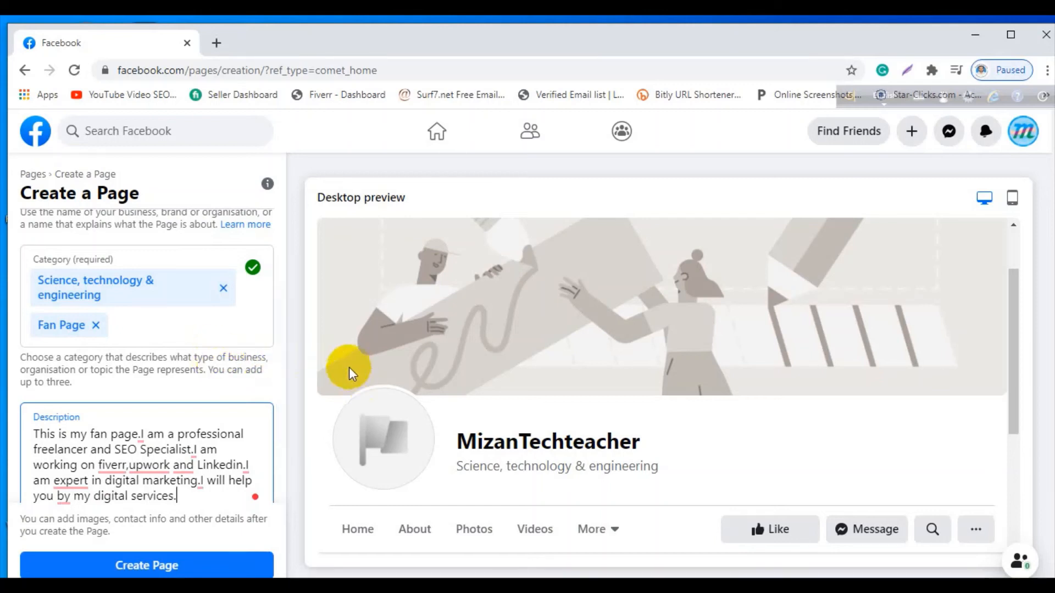
Accept the Grammarly corrections that add a space after "fan page." and turn the marketplace list into "Fiverr, Upwork, and Linkedin"
scroll(346, 379, "down", 1)
scroll(201, 473, "down", 1)
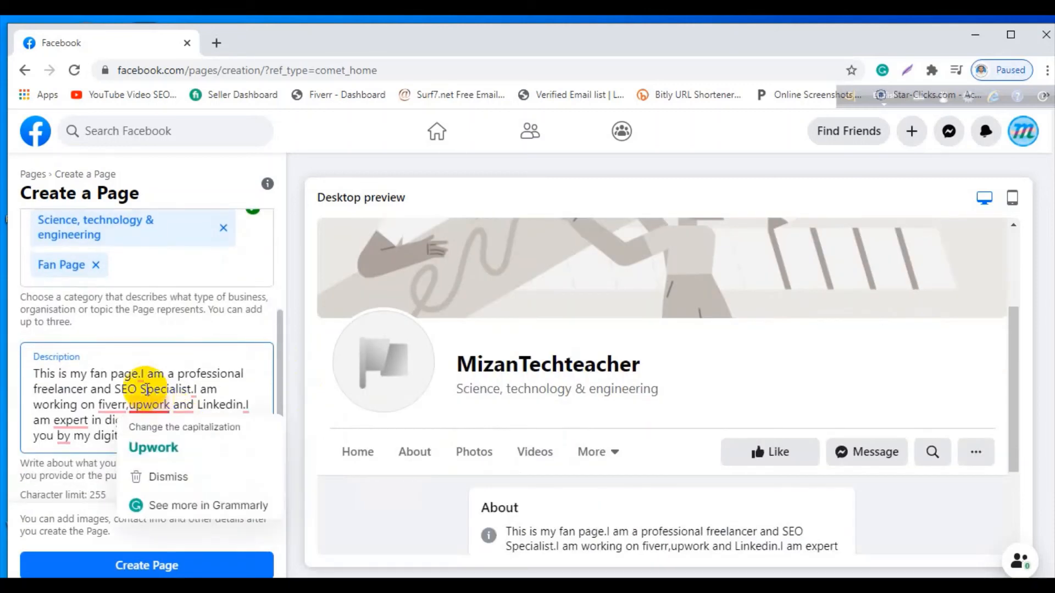
mouse_move(140, 376)
left_click(144, 411)
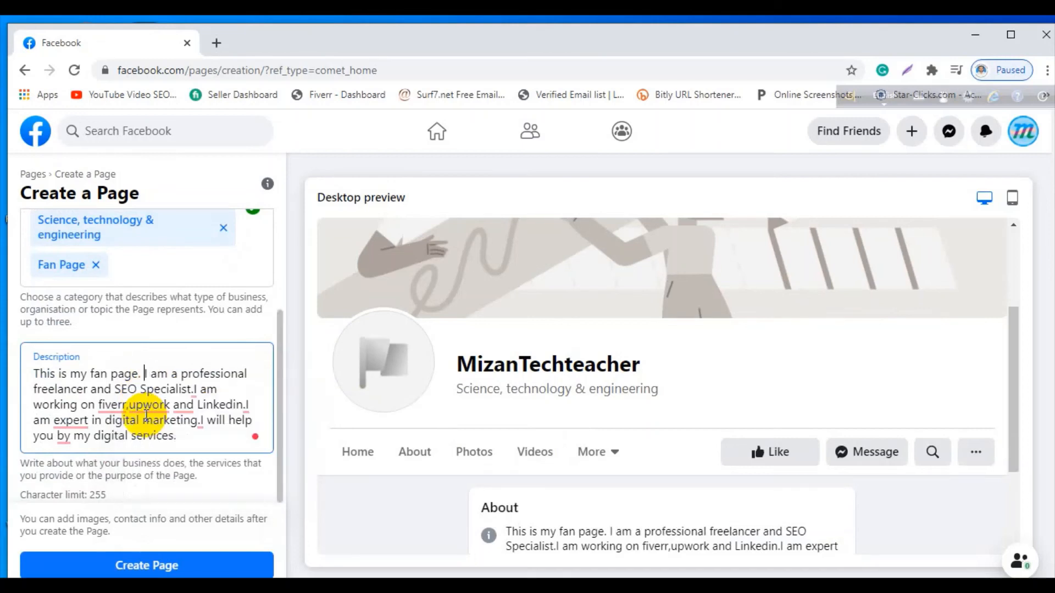
mouse_move(112, 411)
left_click(105, 447)
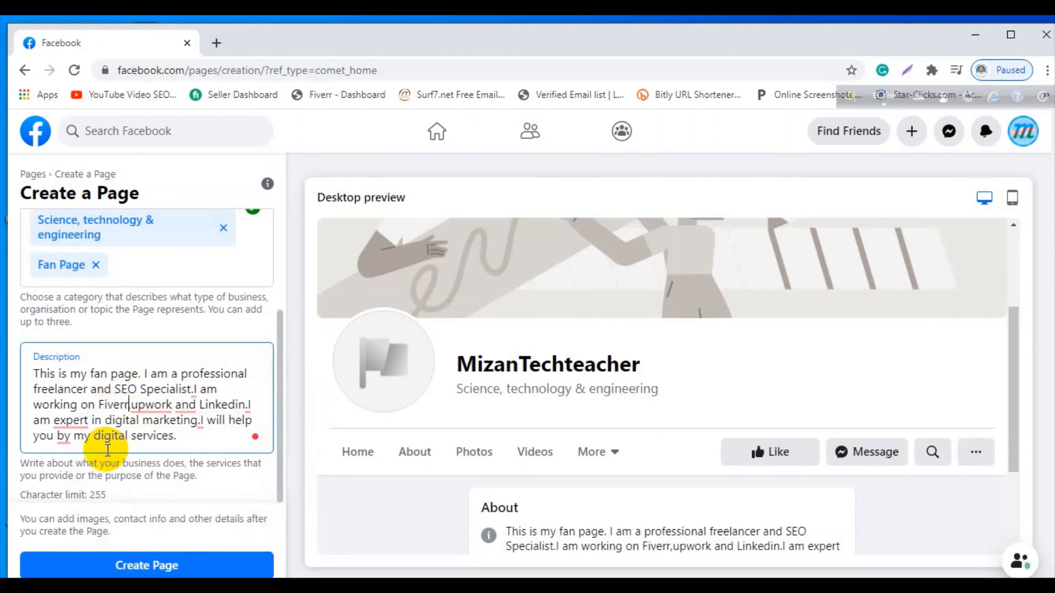
mouse_move(148, 406)
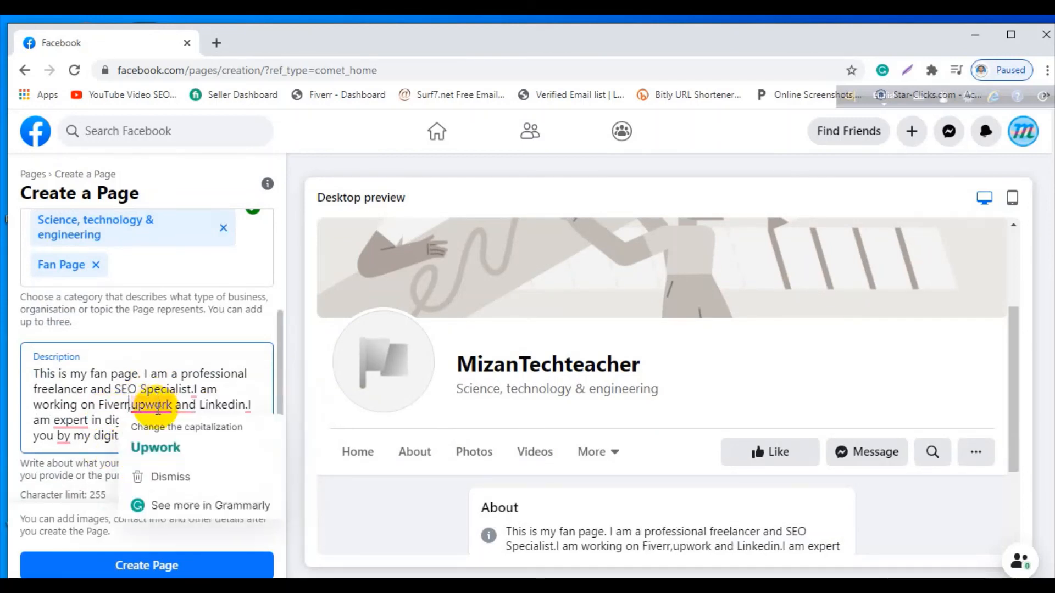
left_click(148, 445)
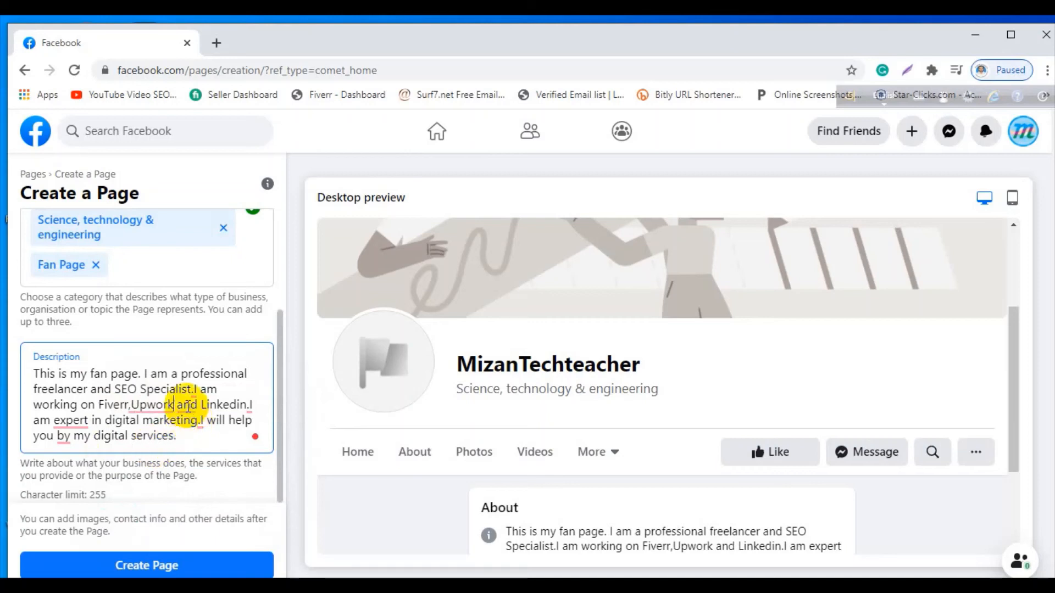
mouse_move(162, 411)
left_click(163, 447)
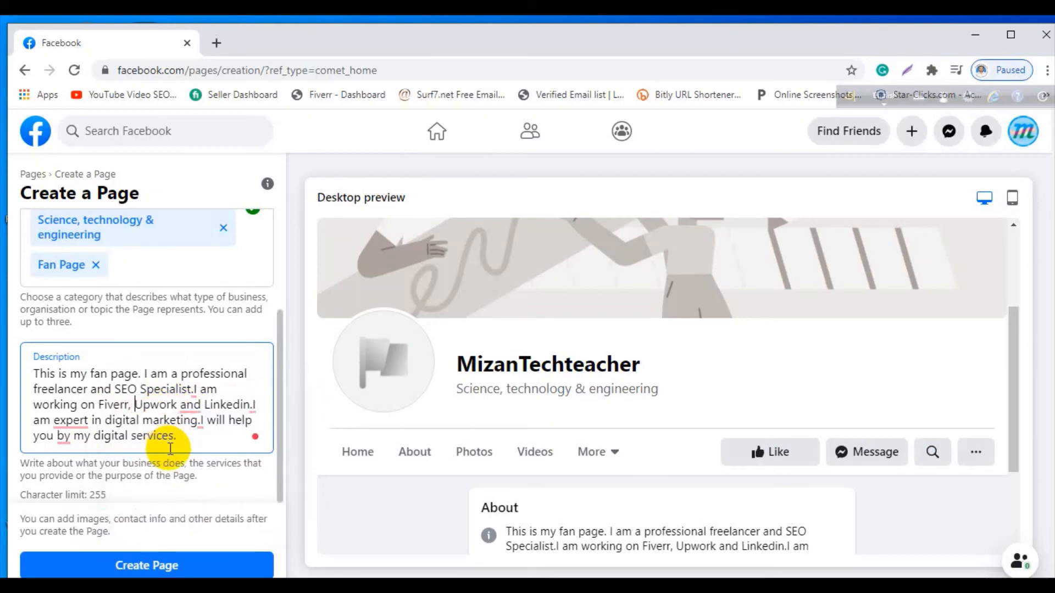
mouse_move(196, 406)
left_click(201, 448)
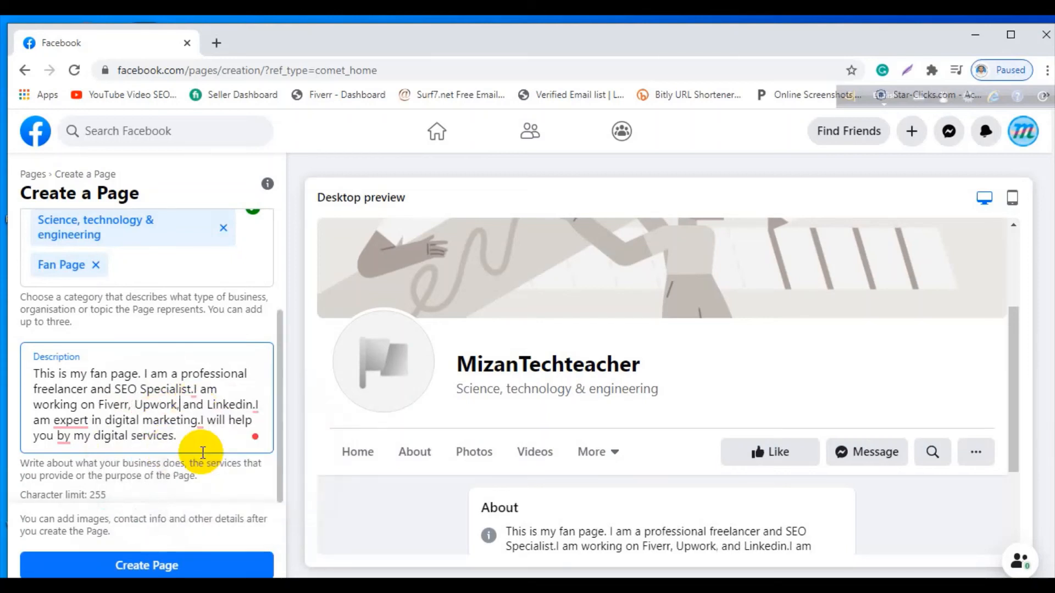
Accept the Grammarly corrections that make the description's ending read "an expert in digital marketing. I will help you with my digital services."
mouse_move(203, 434)
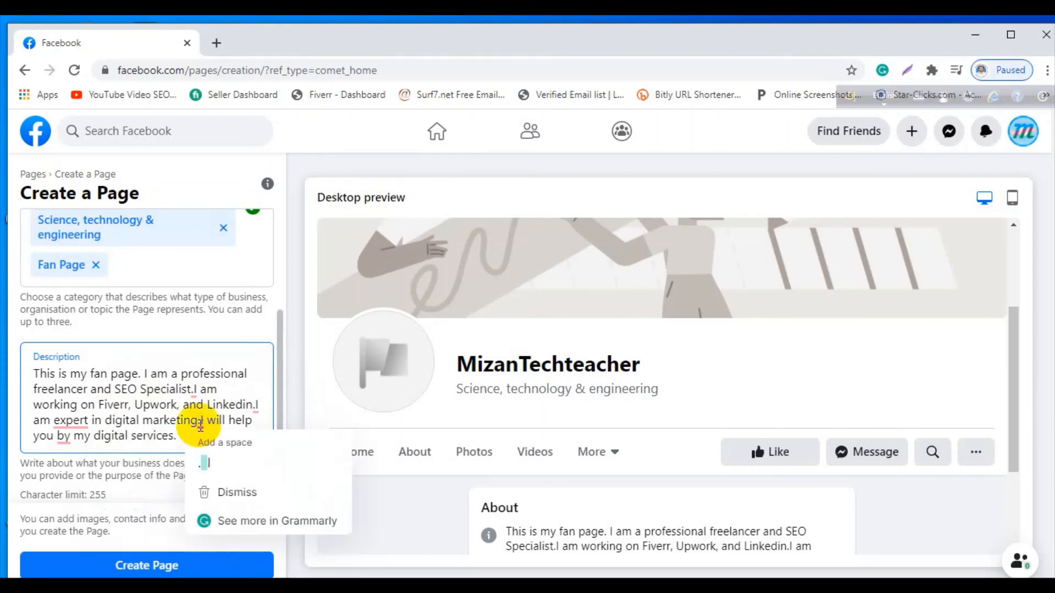
left_click(213, 461)
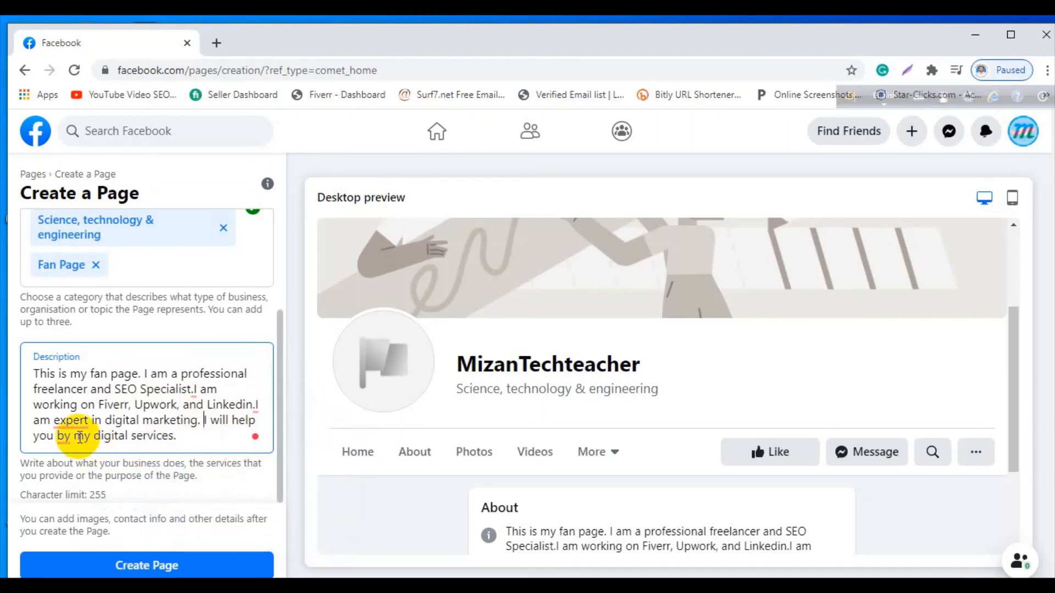
left_click(73, 420)
left_click(73, 456)
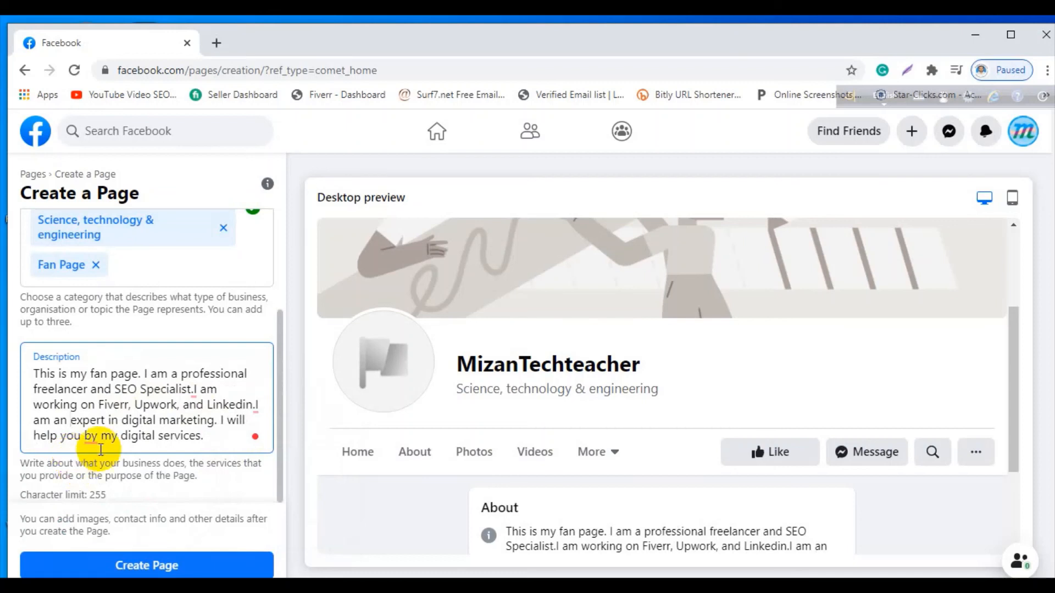
mouse_move(91, 440)
left_click(96, 475)
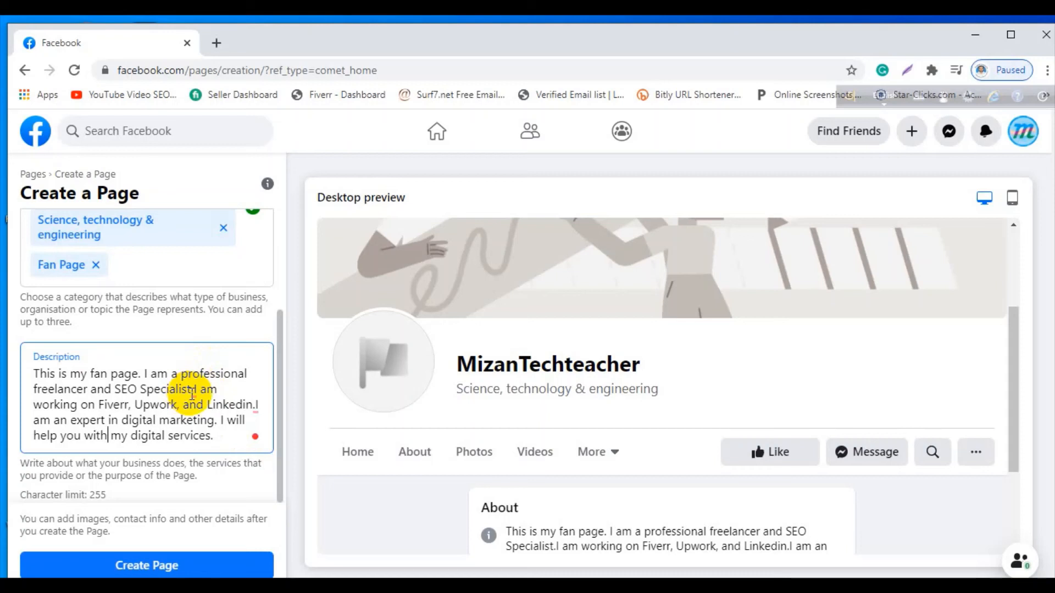
Accept the Grammarly corrections adding the missing spaces after "Specialist." and "Linkedin.", and review the completed Page information
mouse_move(192, 393)
left_click(209, 434)
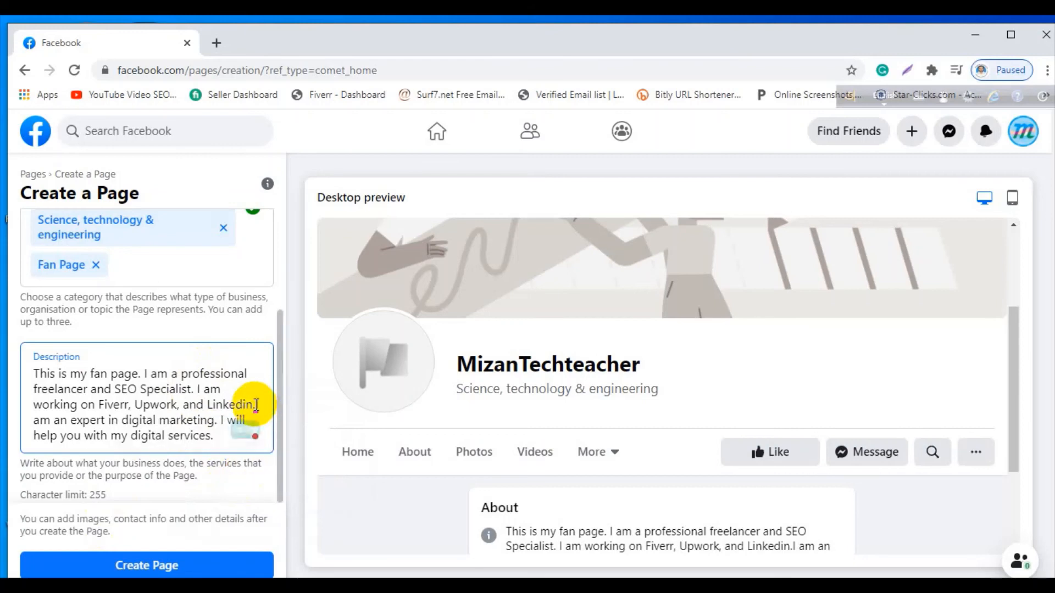
mouse_move(256, 405)
left_click(272, 426)
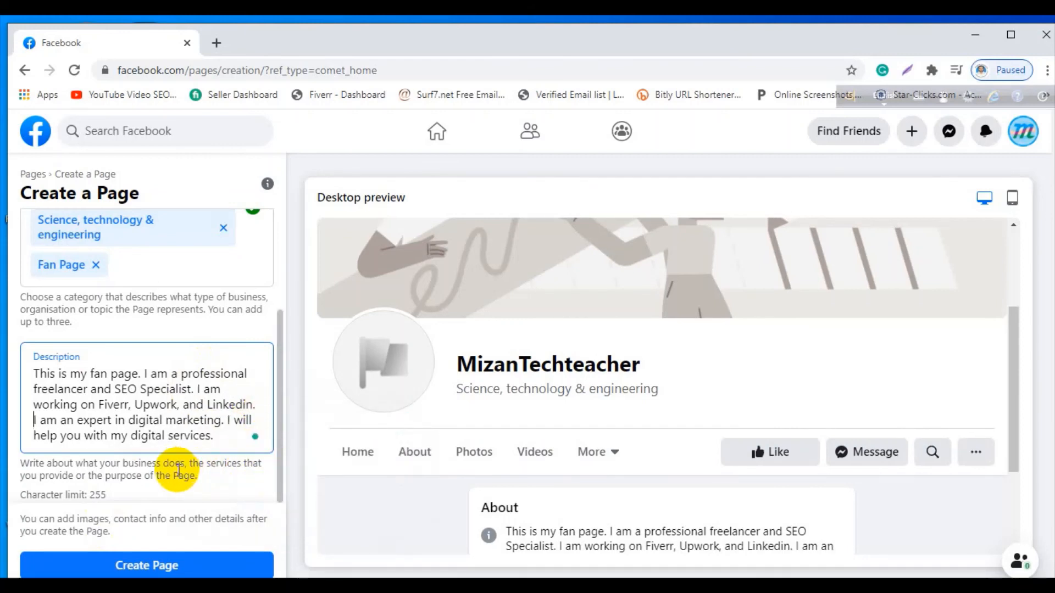
scroll(178, 470, "up", 3)
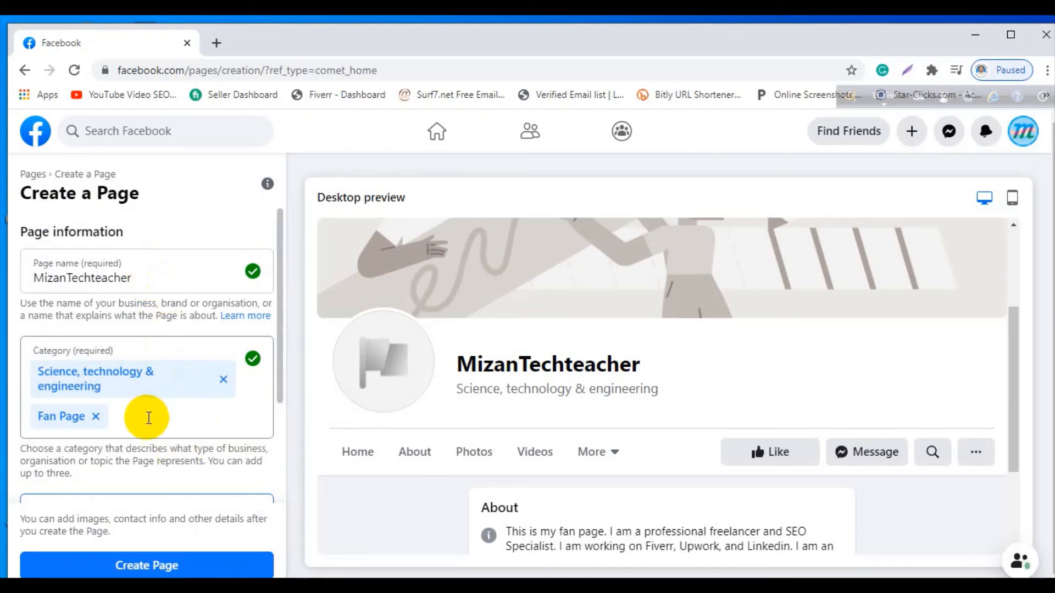
scroll(155, 439, "down", 3)
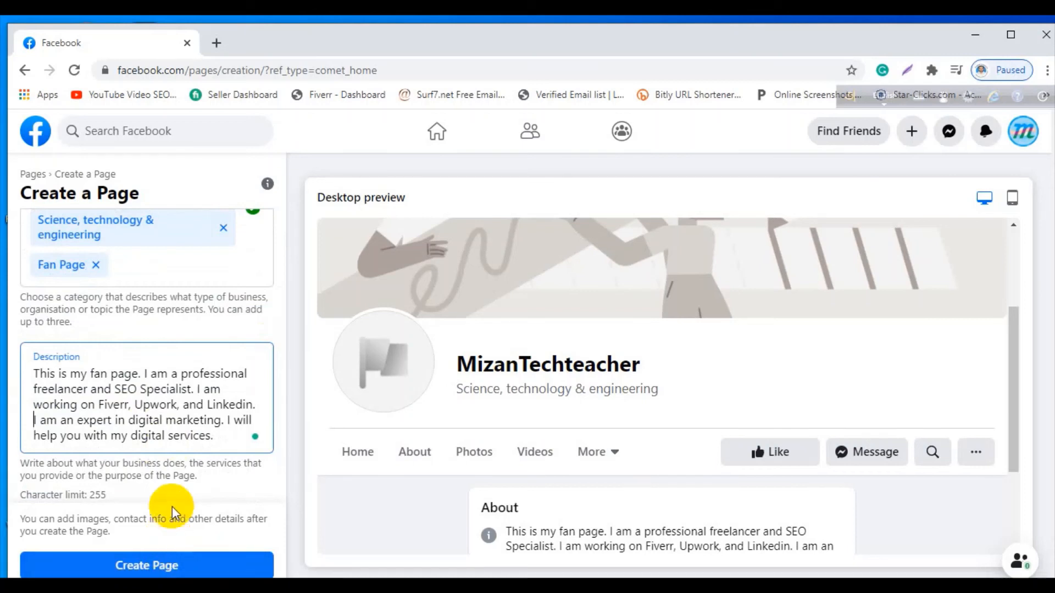
Recheck the Page name, categories and description, and create the MizanTechteacher Page
scroll(189, 351, "up", 3)
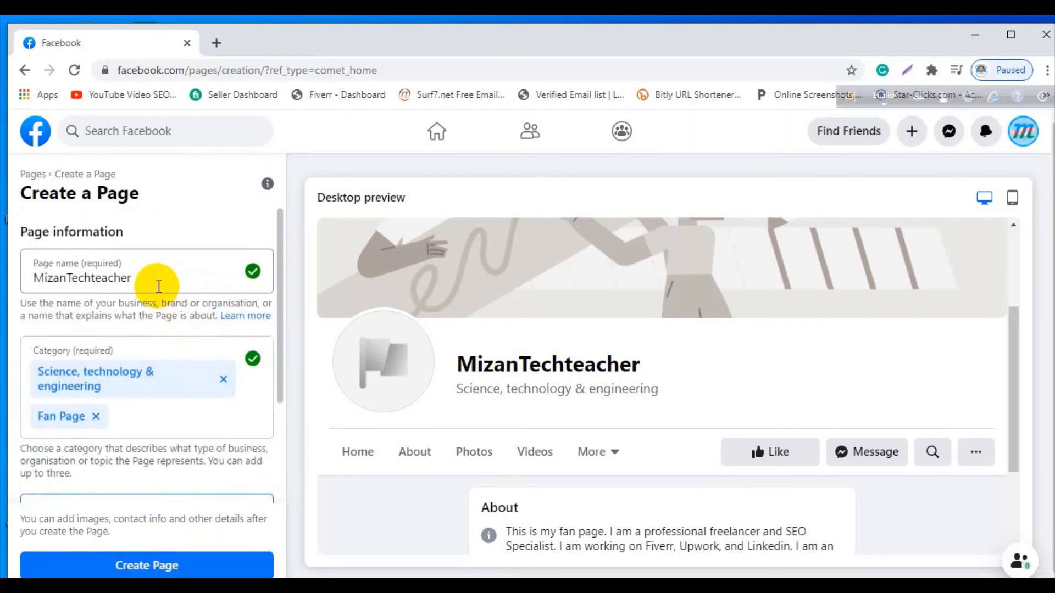
scroll(161, 425, "down", 1)
scroll(163, 429, "down", 2)
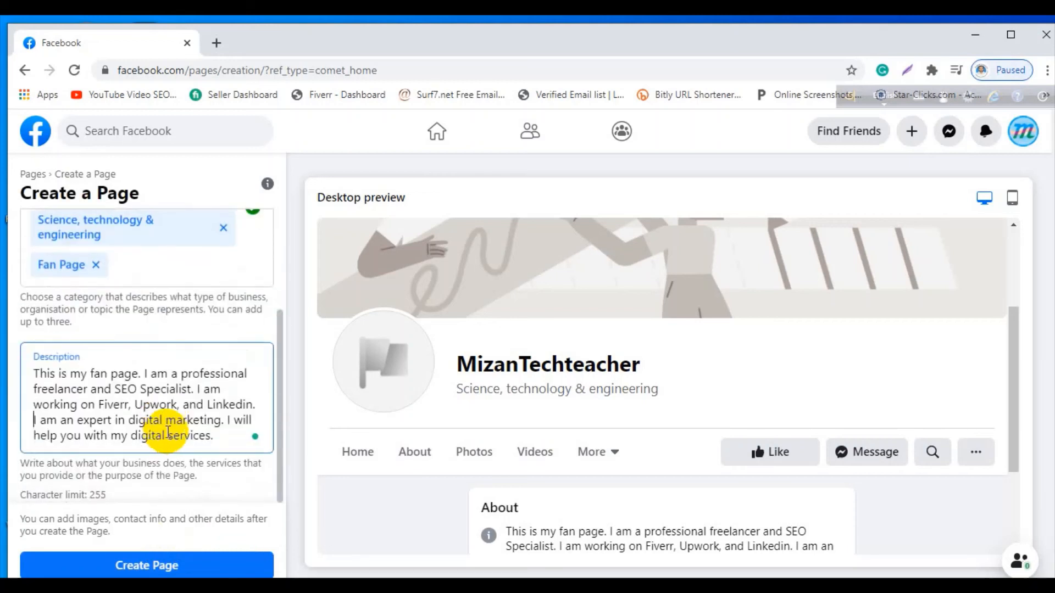
left_click(193, 569)
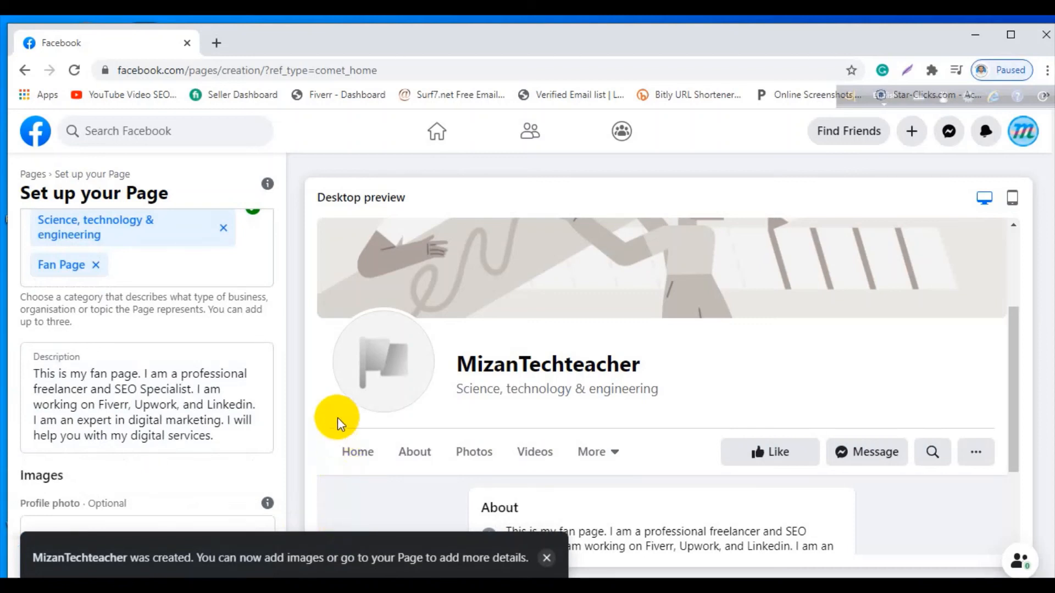
scroll(337, 417, "down", 3)
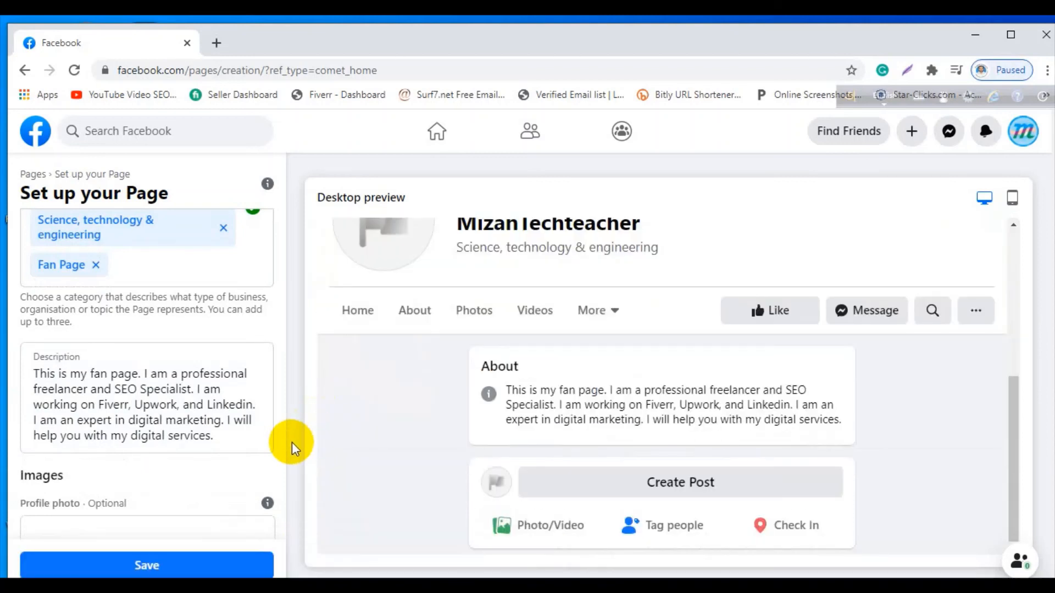
scroll(206, 442, "down", 4)
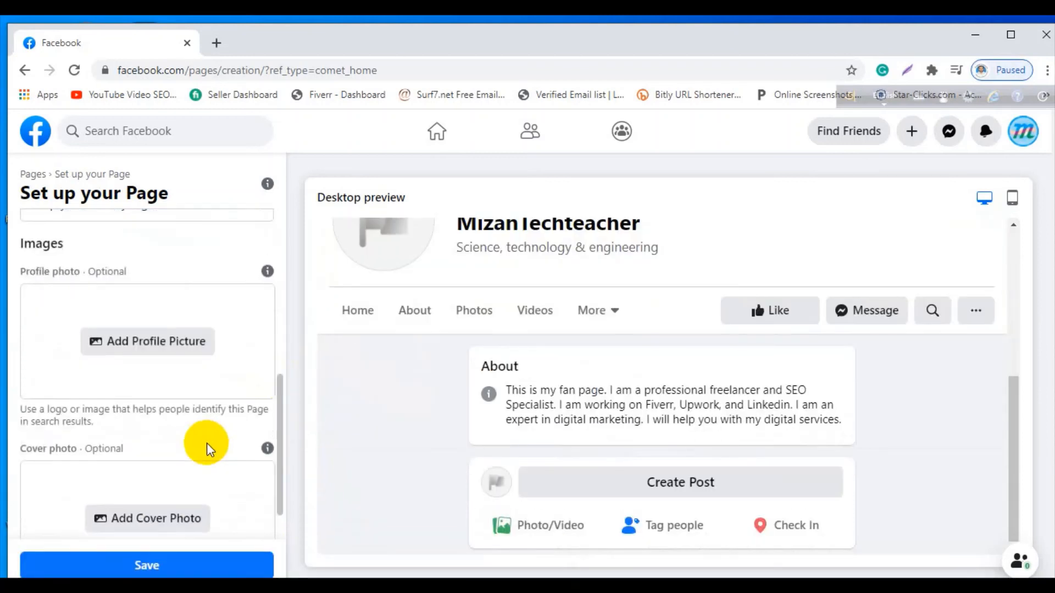
scroll(207, 443, "up", 4)
scroll(185, 357, "down", 4)
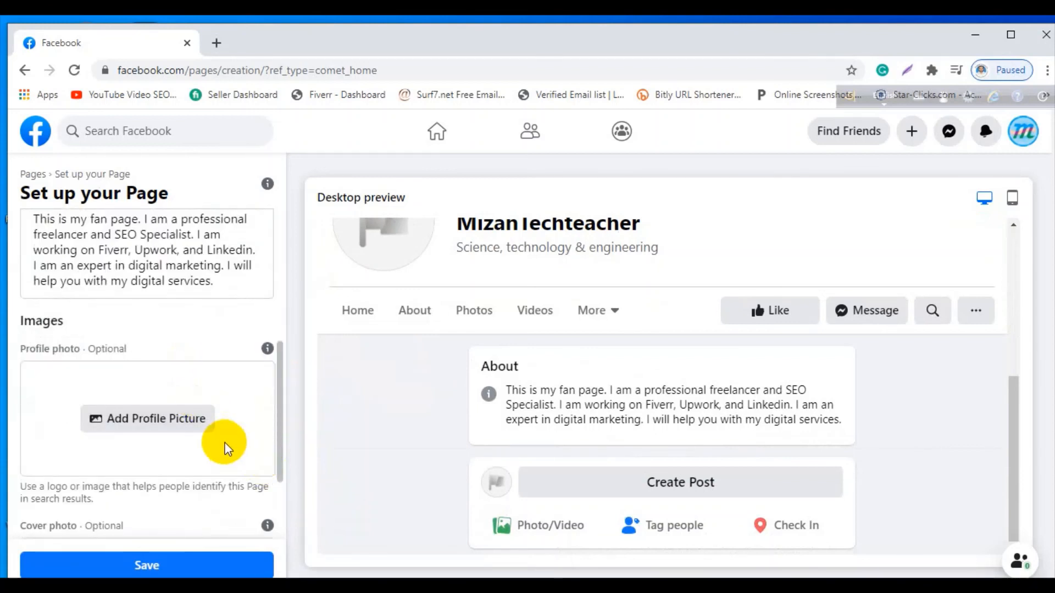
left_click(149, 420)
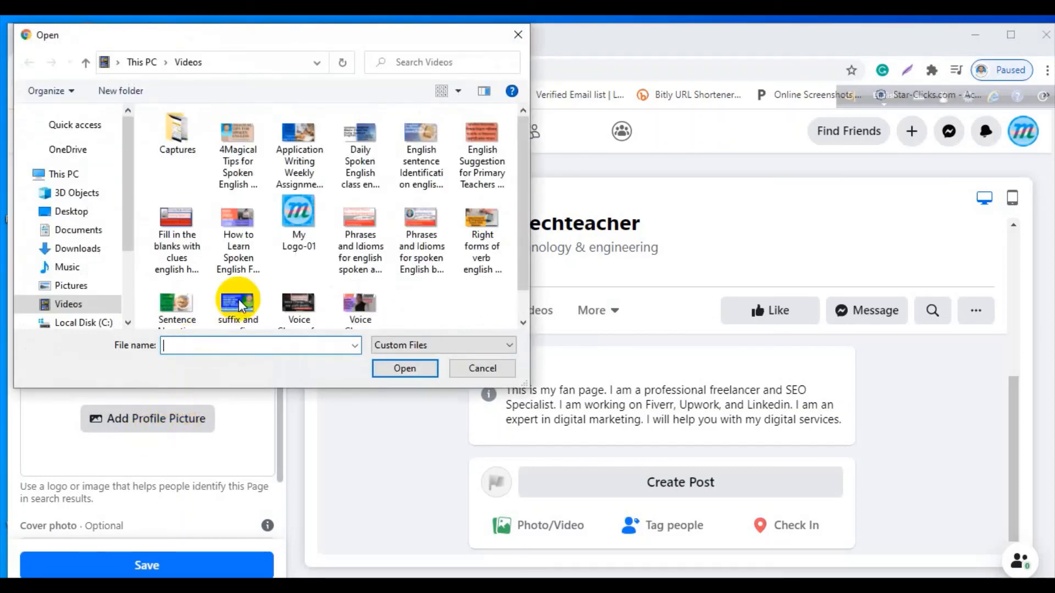
double_click(292, 216)
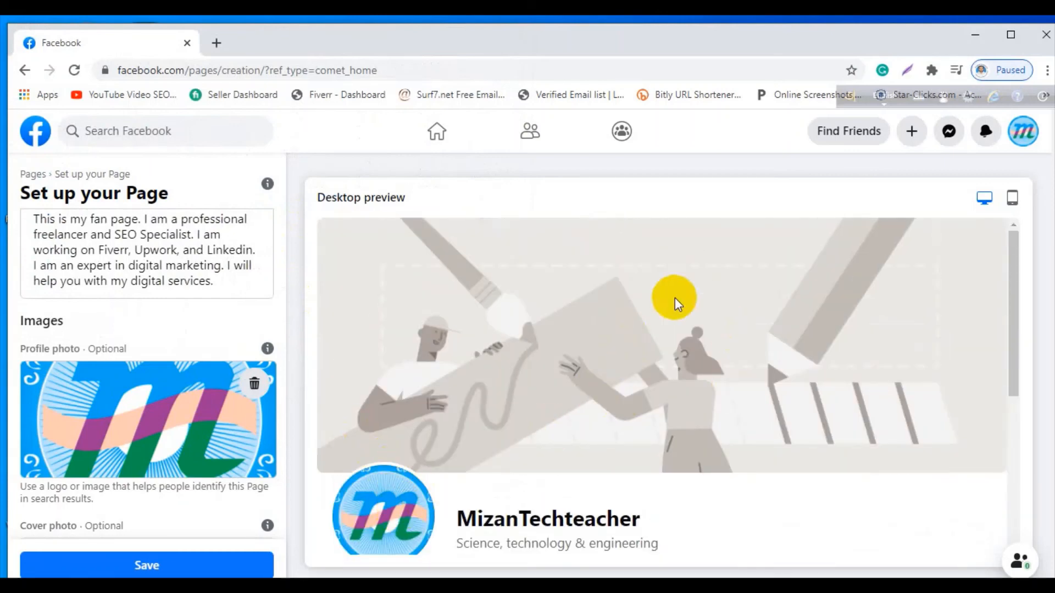
Check the profile picture in the desktop preview and save the Page setup without adding a cover photo
scroll(678, 347, "down", 1)
scroll(678, 355, "up", 1)
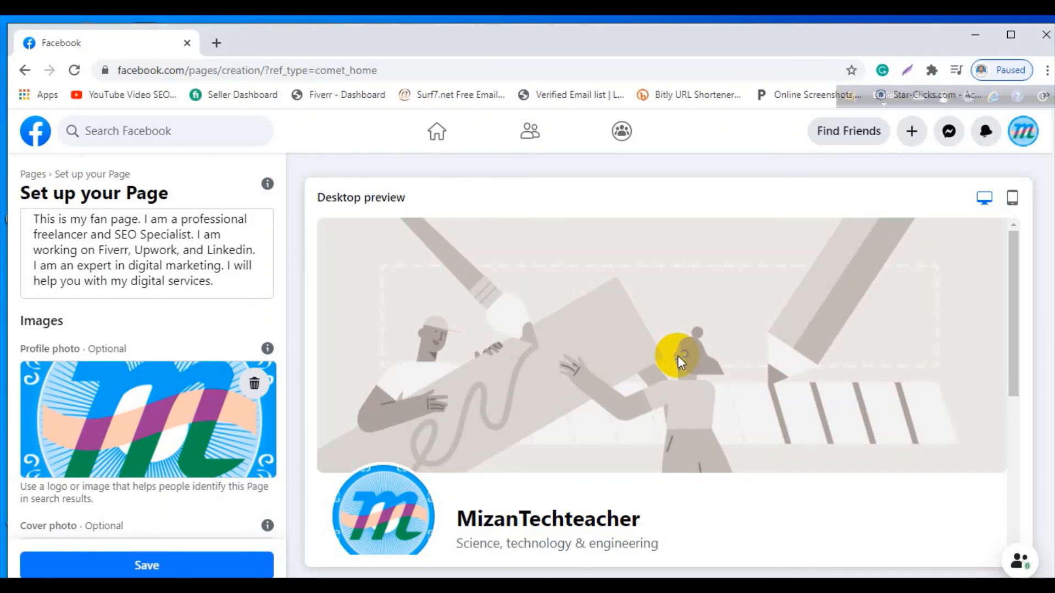
scroll(678, 359, "down", 3)
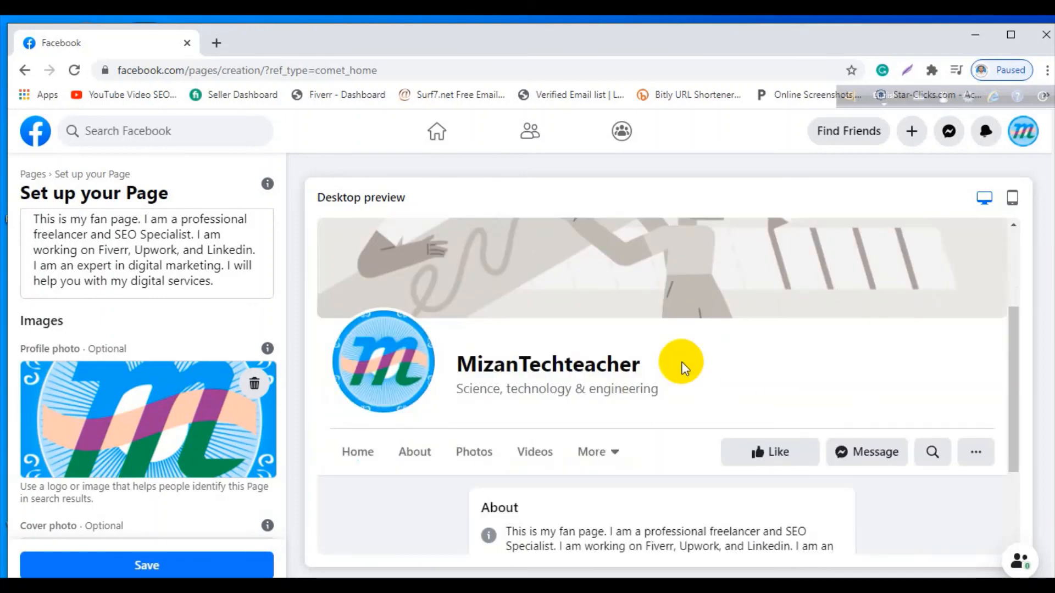
scroll(681, 367, "down", 3)
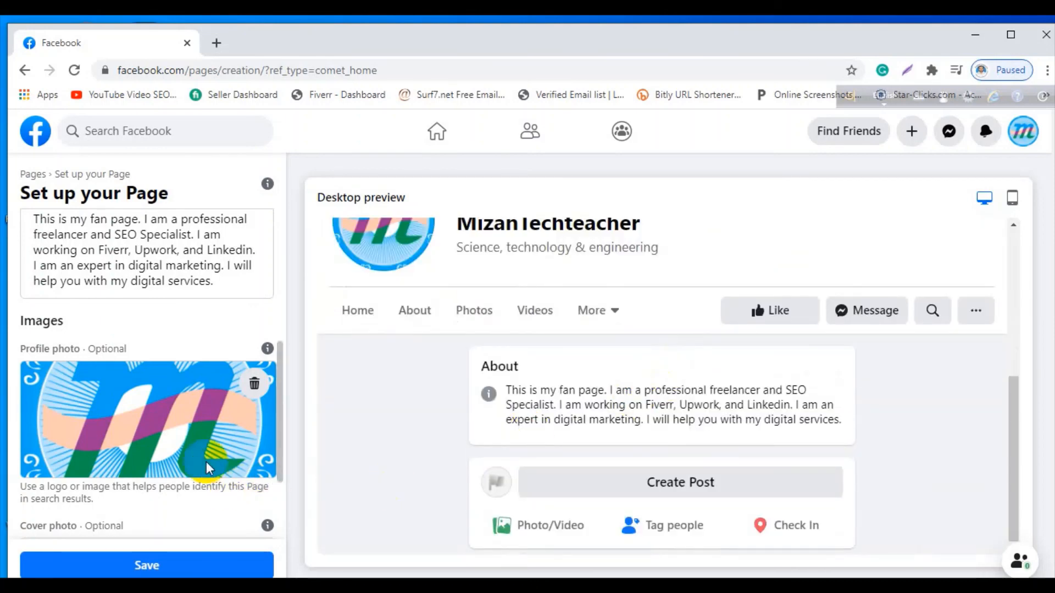
scroll(205, 461, "down", 3)
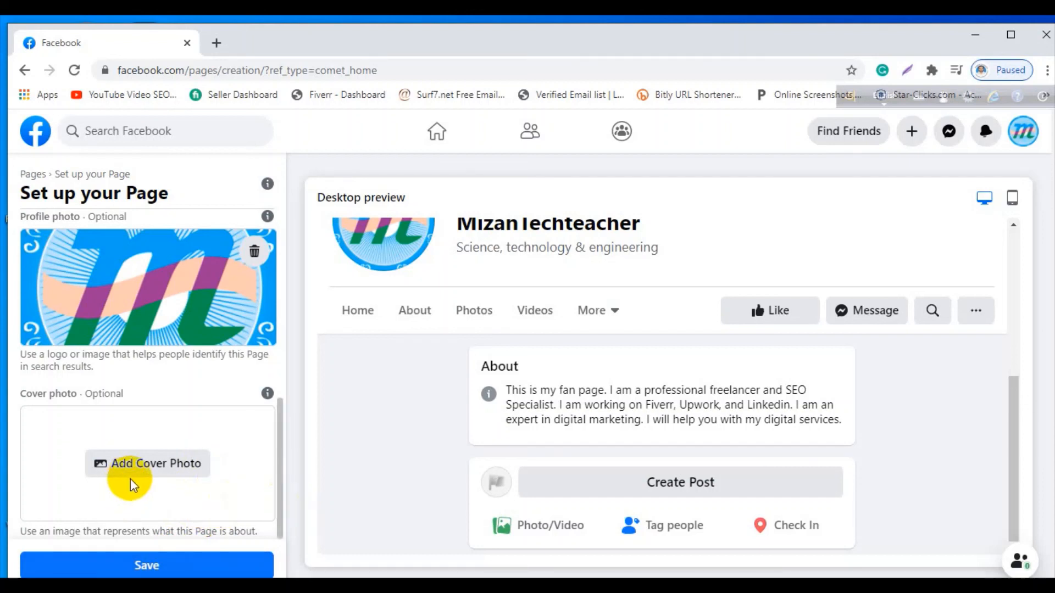
left_click(157, 568)
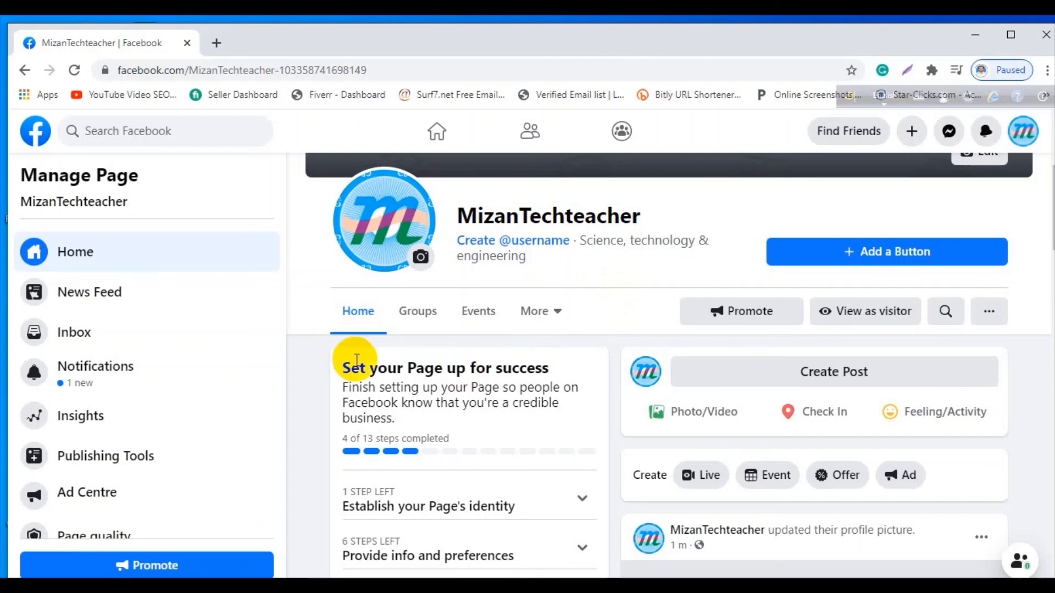
Look through the new Page's home view, including its header, setup checklist, ad and business tools, and profile picture post
scroll(266, 313, "down", 2)
scroll(591, 380, "down", 7)
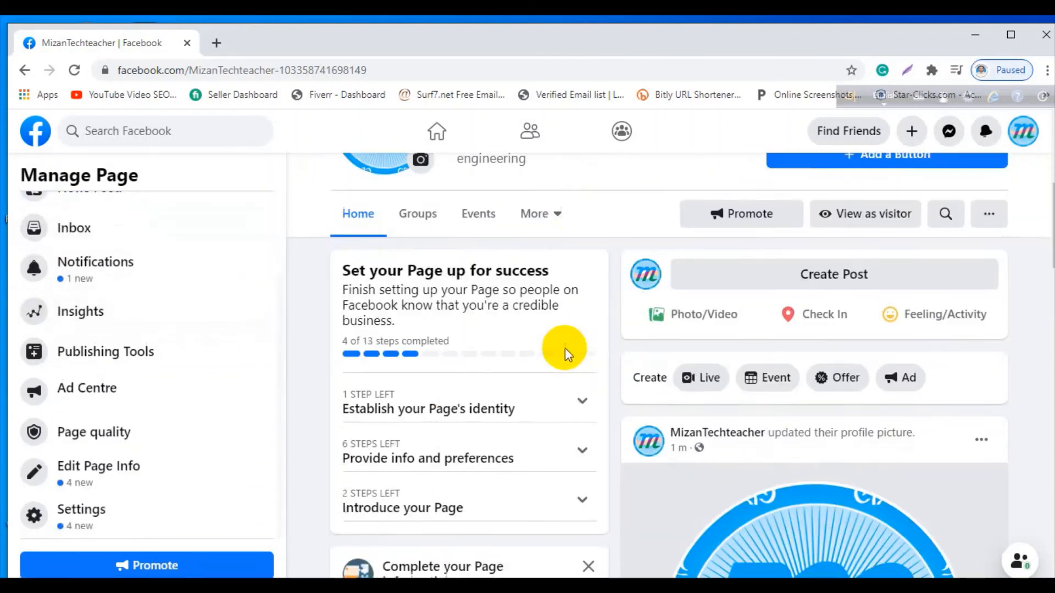
scroll(581, 399, "down", 4)
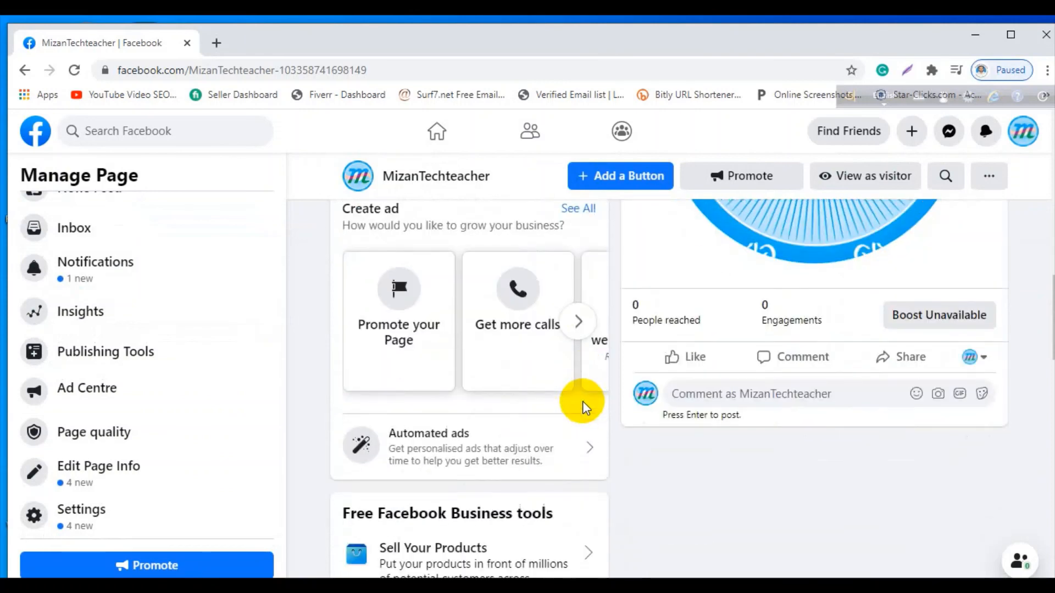
scroll(584, 427, "down", 3)
scroll(667, 449, "up", 15)
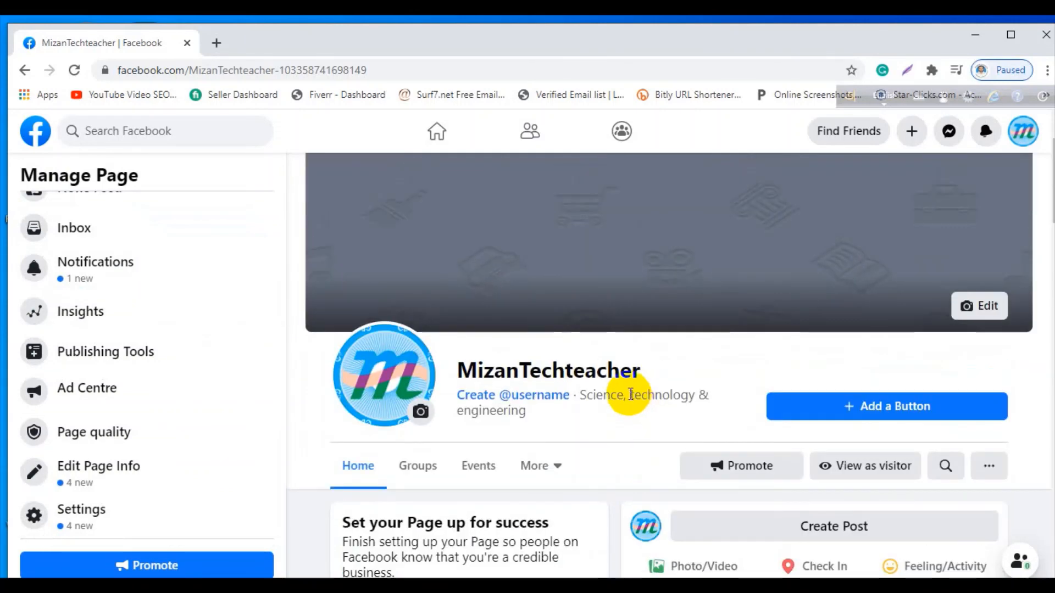
scroll(646, 388, "up", 2)
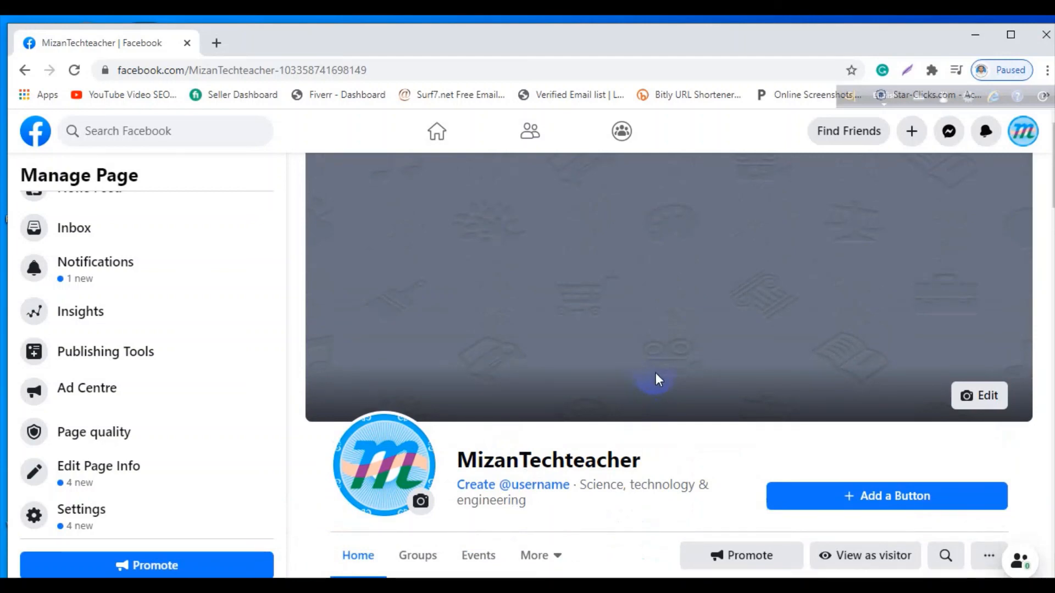
scroll(684, 412, "down", 3)
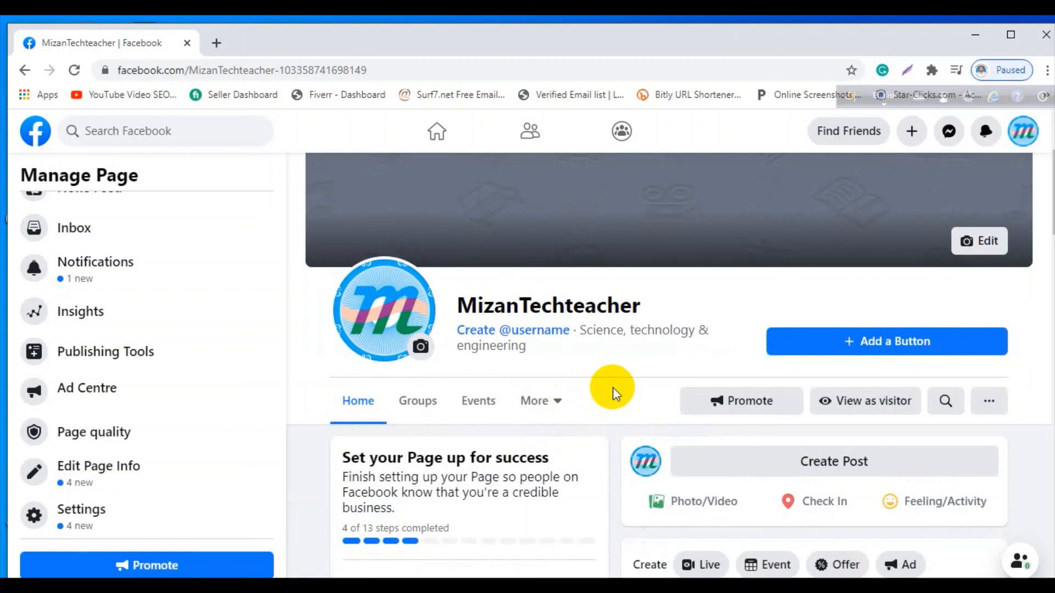
scroll(610, 396, "down", 3)
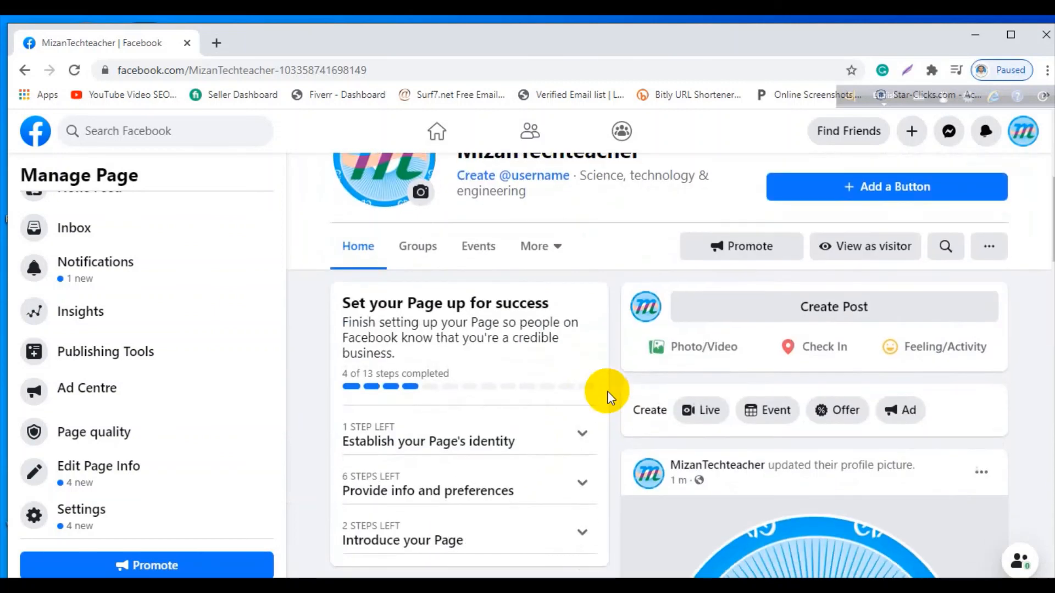
scroll(605, 391, "down", 3)
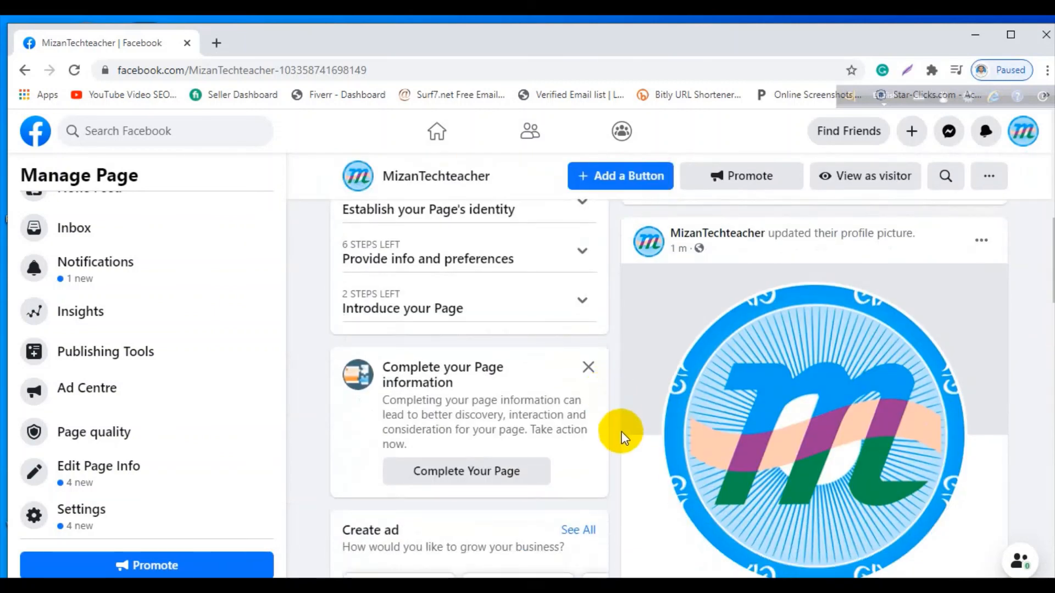
scroll(621, 434, "down", 3)
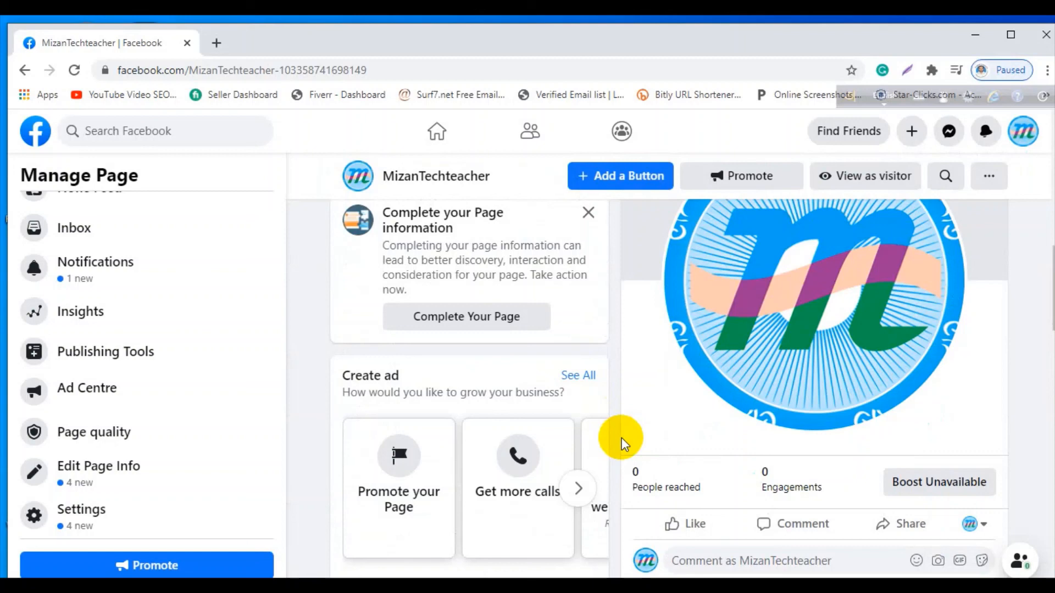
scroll(621, 437, "up", 10)
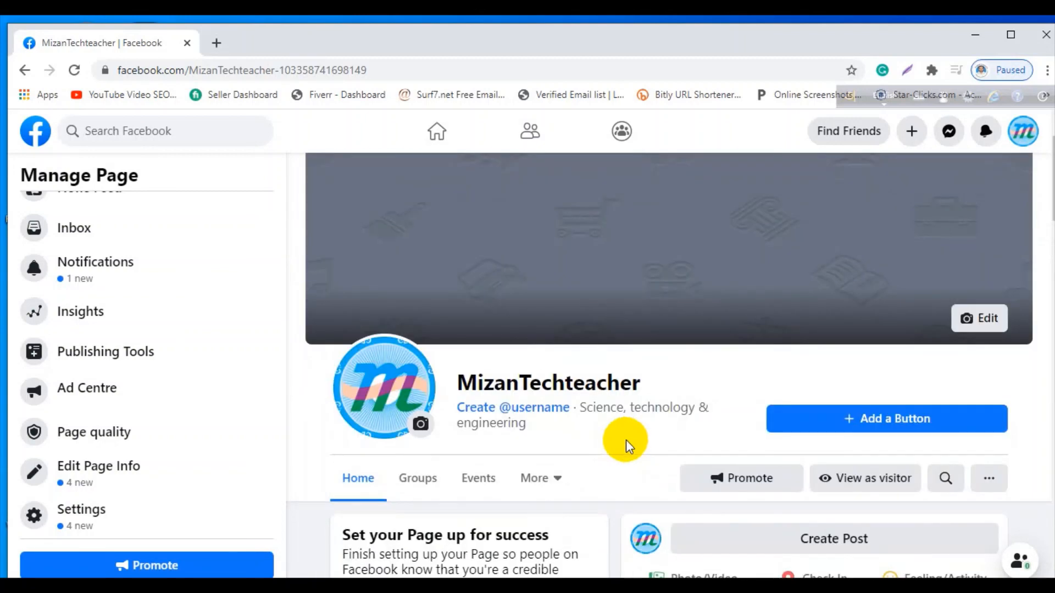